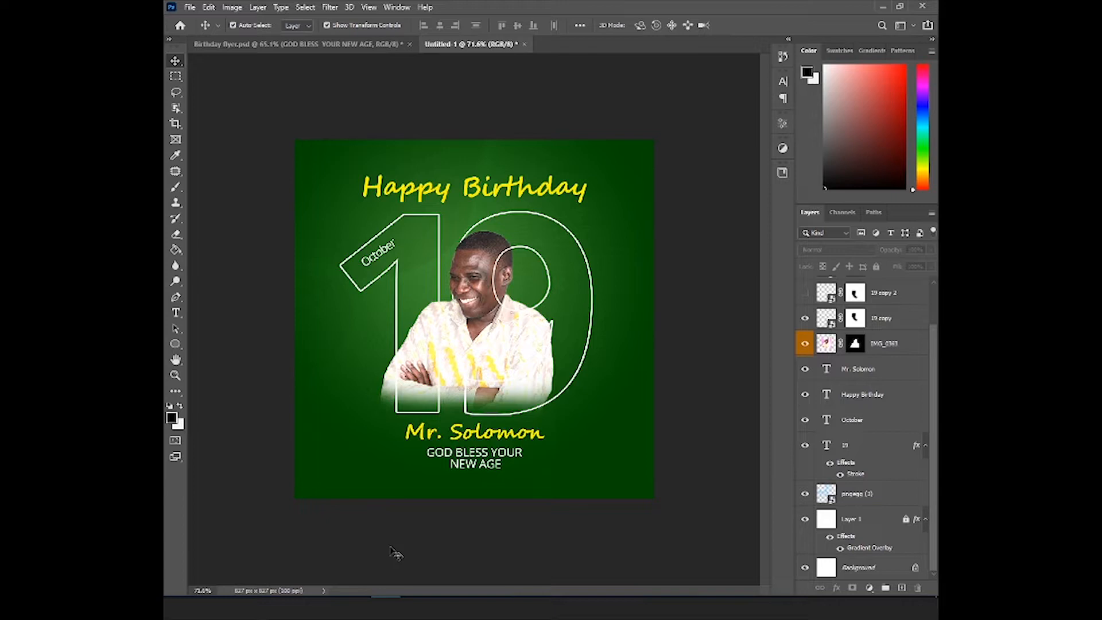
- Create a new 210 × 210 mm document at 100 pixels/inch in RGB Color with a white background
key(ctrl+n)
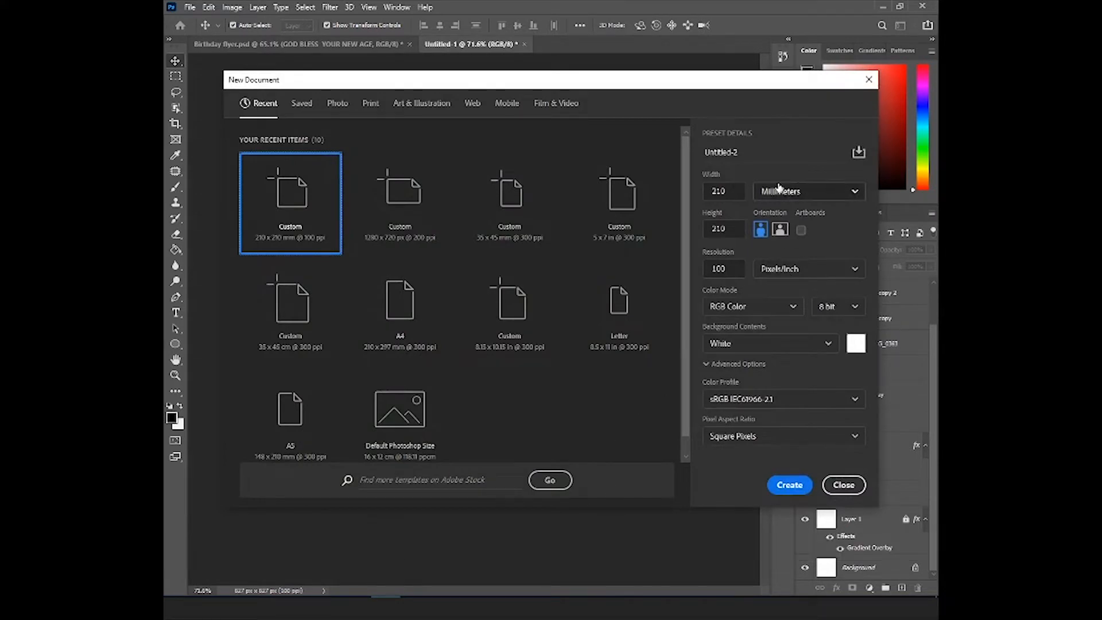
click(724, 191)
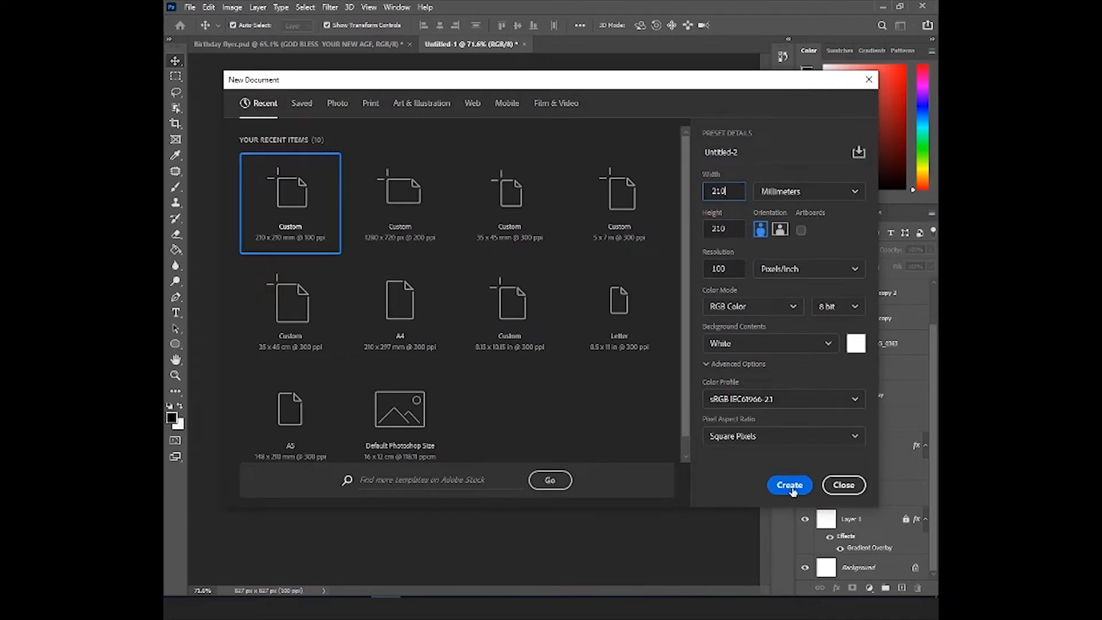
click(790, 486)
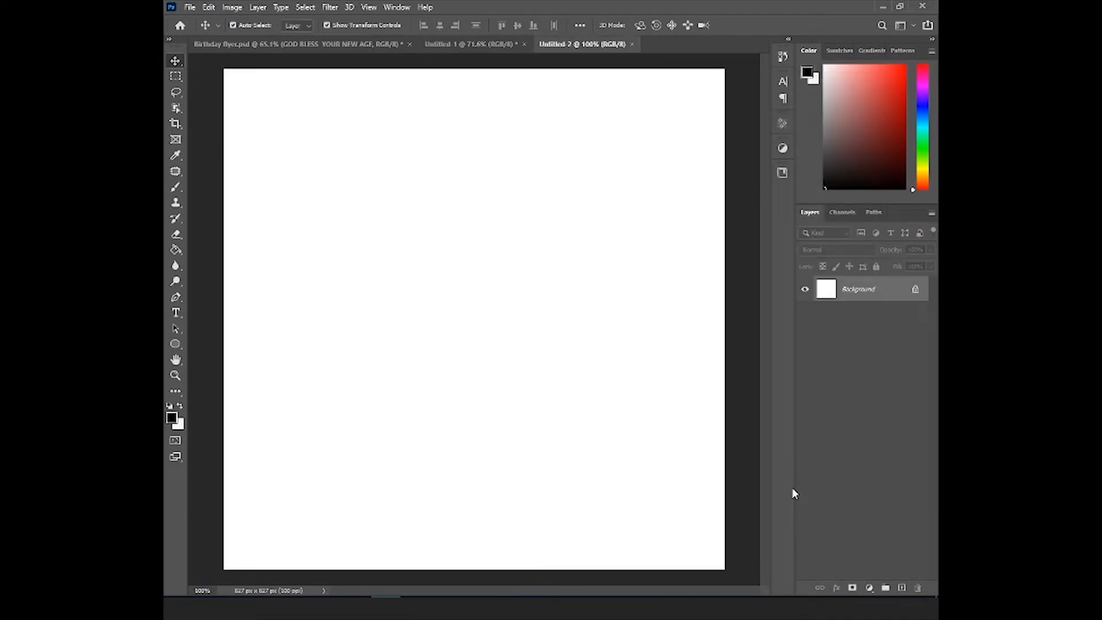
- Duplicate the locked Background layer, keeping the default copy name
right_click(862, 291)
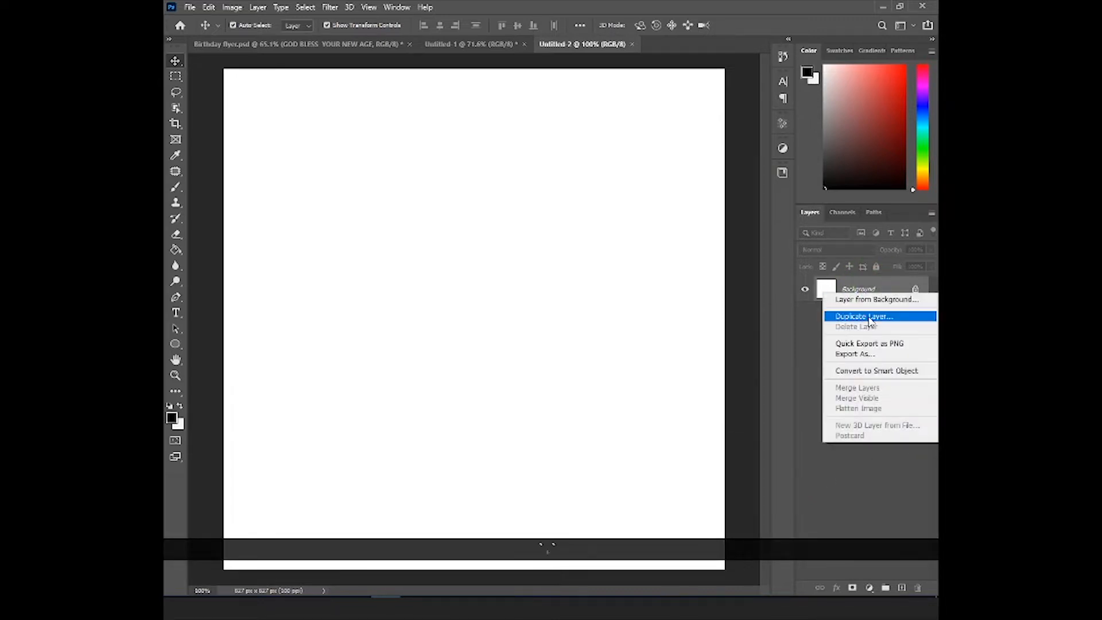
click(861, 316)
click(650, 168)
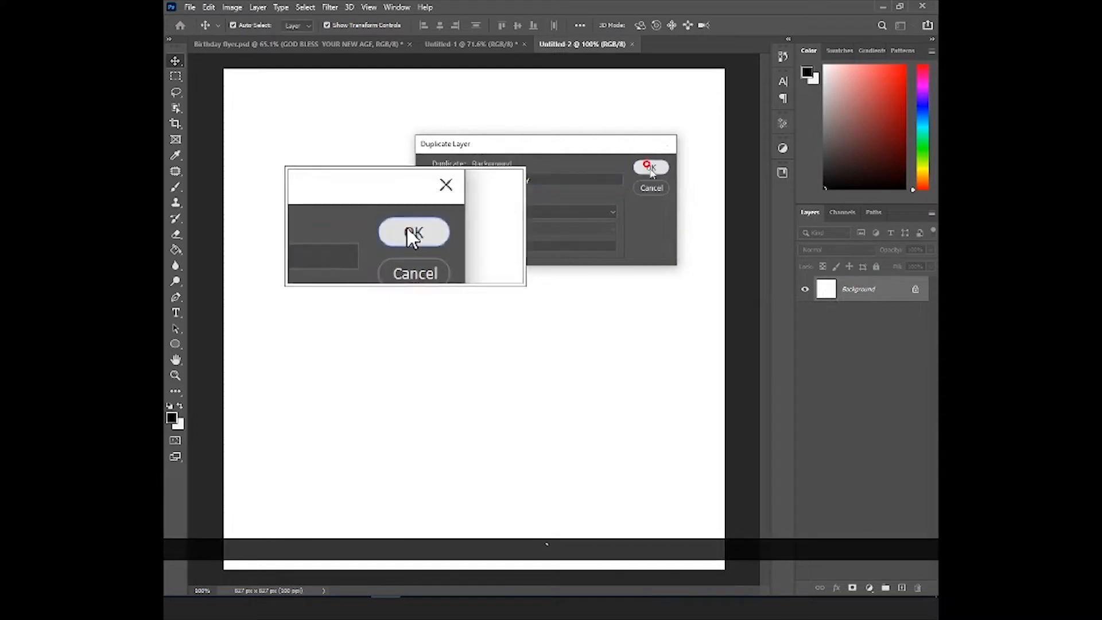
- Add a gradient overlay to the Background copy layer with stop colors 428b32 and 024801, and store the gradient as a new preset
click(836, 589)
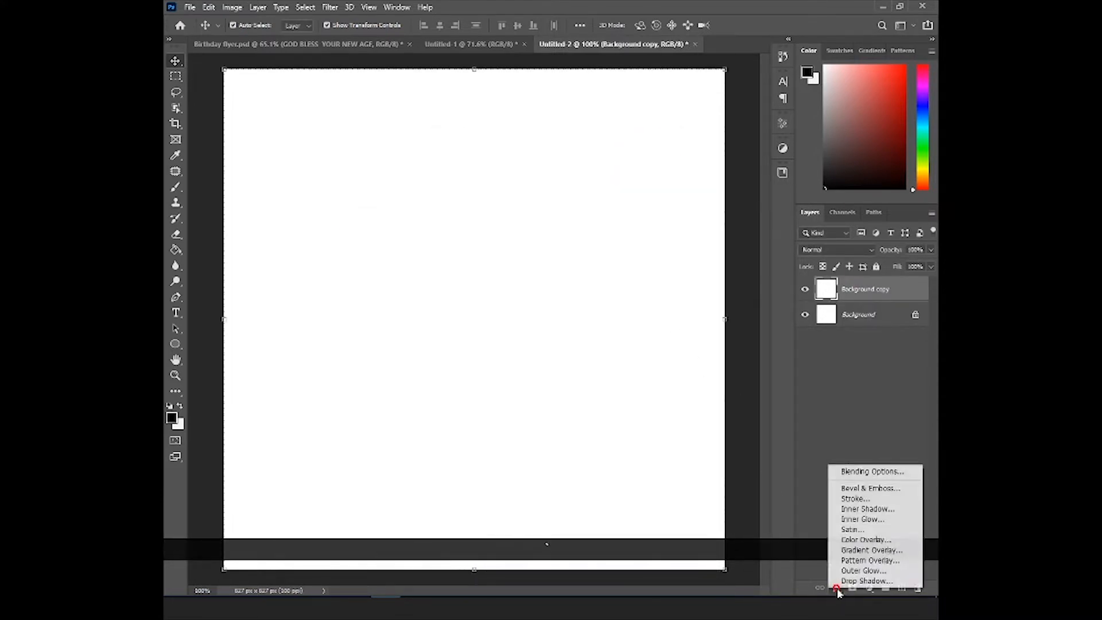
click(849, 550)
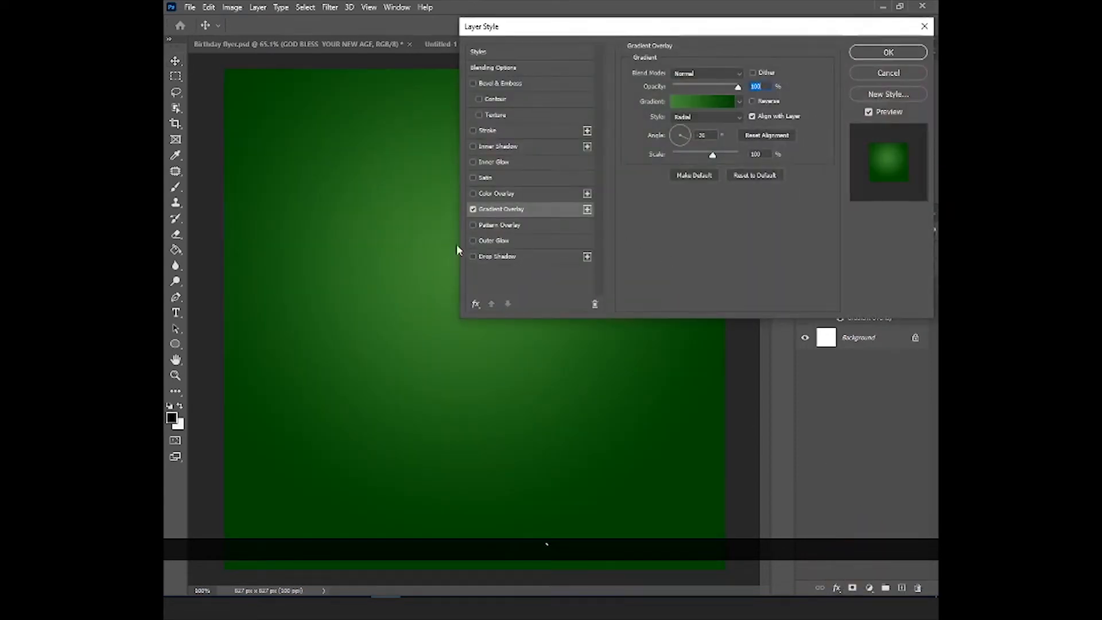
click(705, 102)
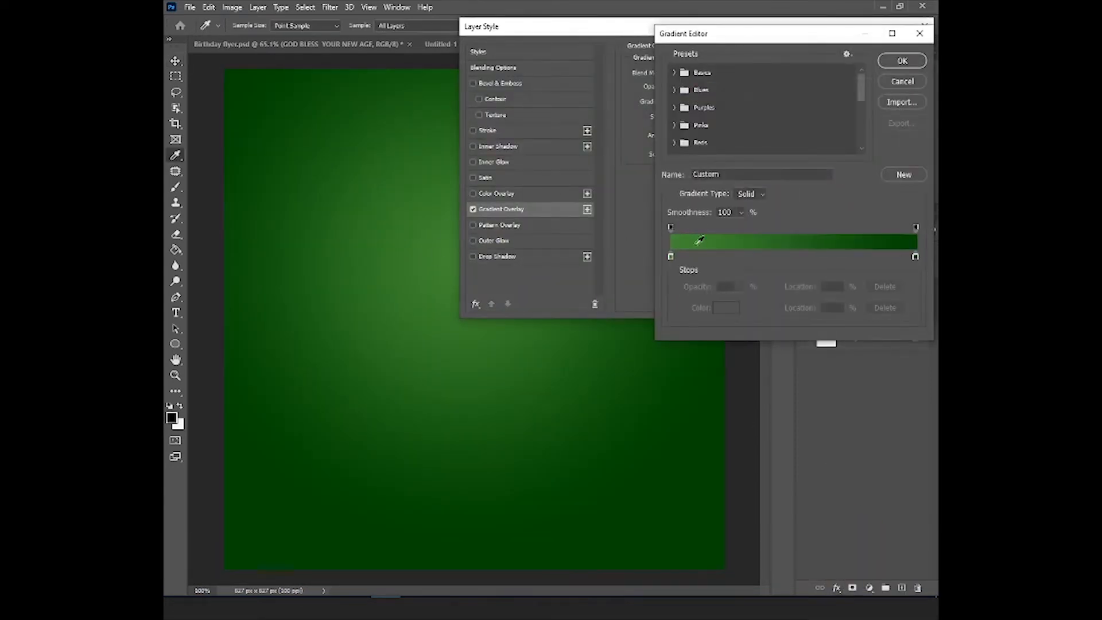
double_click(670, 257)
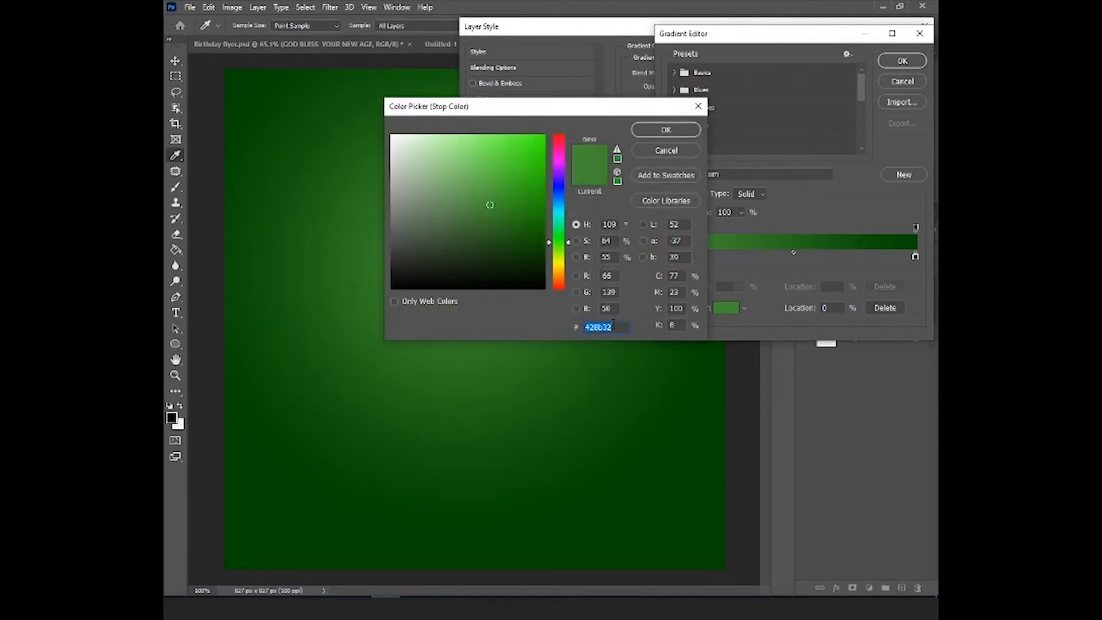
click(658, 137)
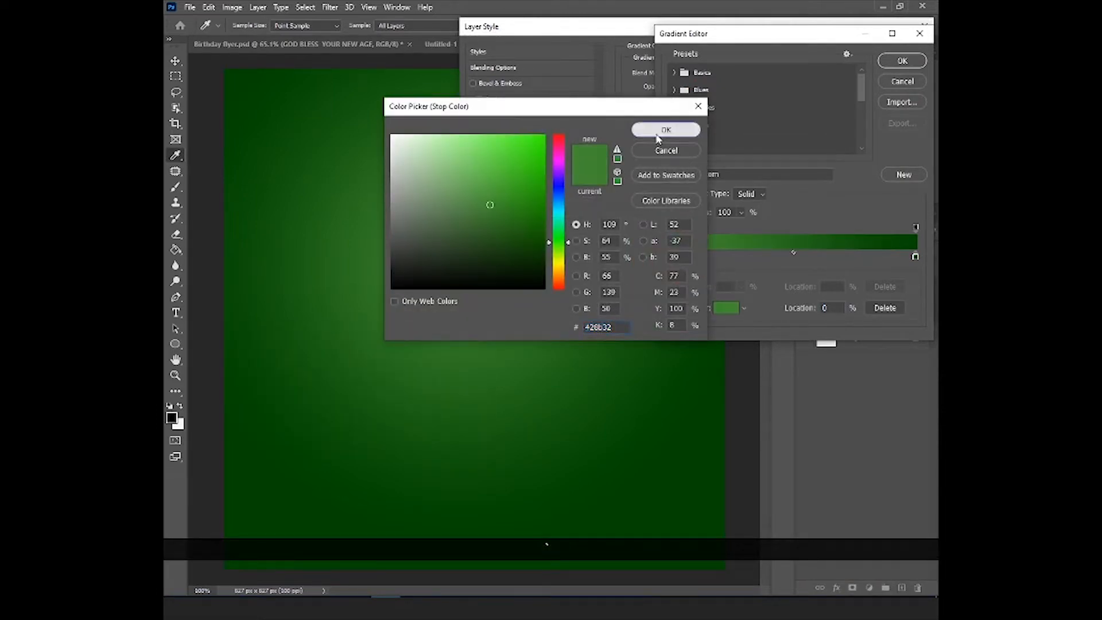
click(915, 256)
click(725, 307)
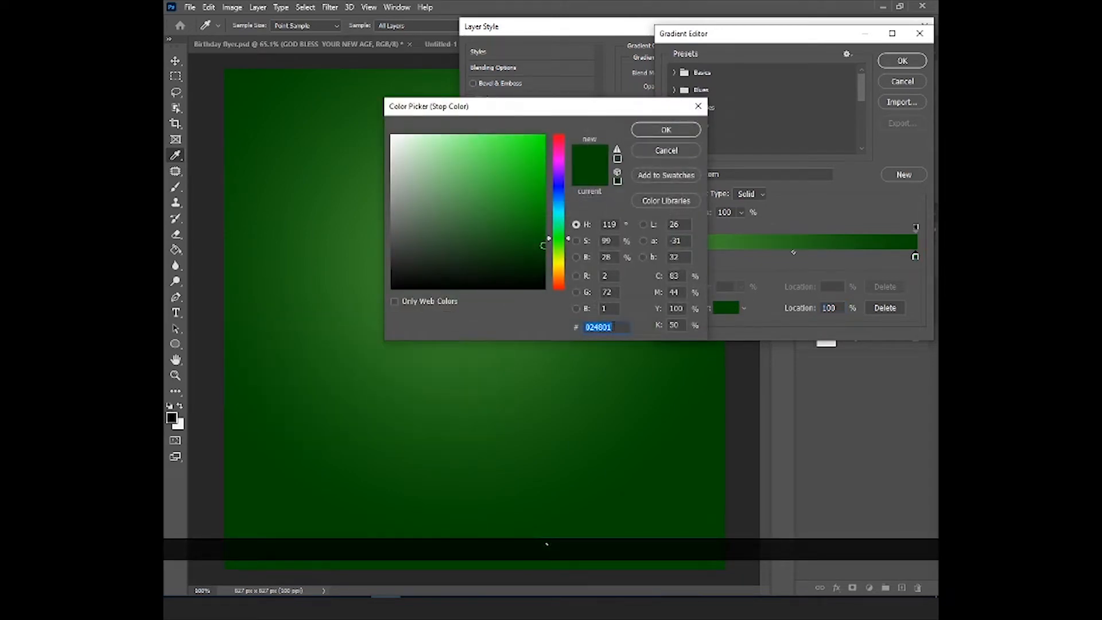
click(666, 130)
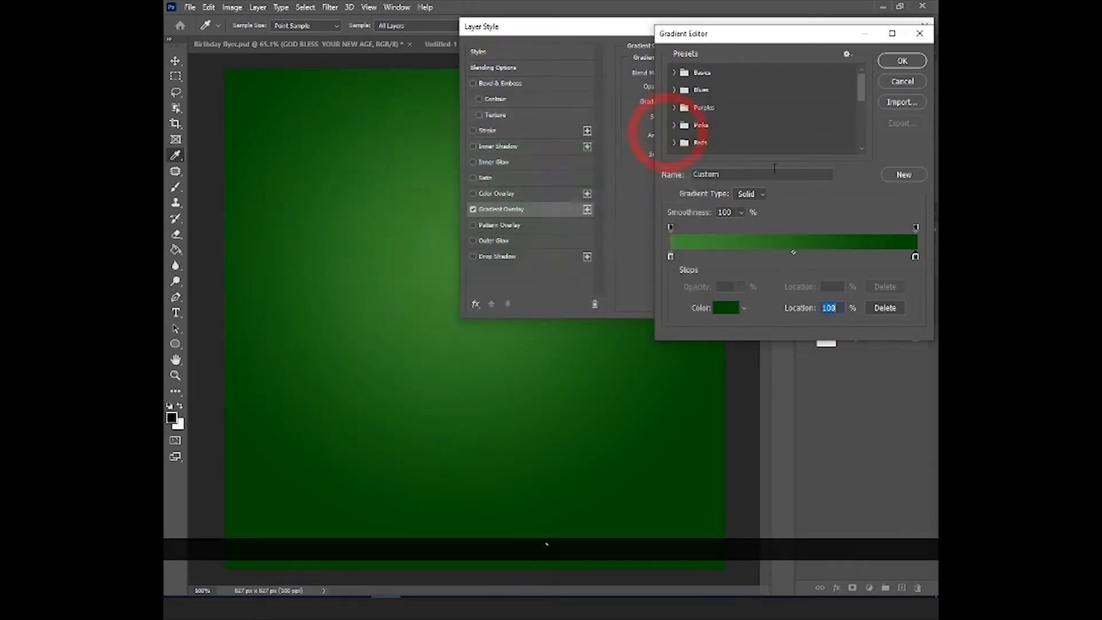
click(902, 174)
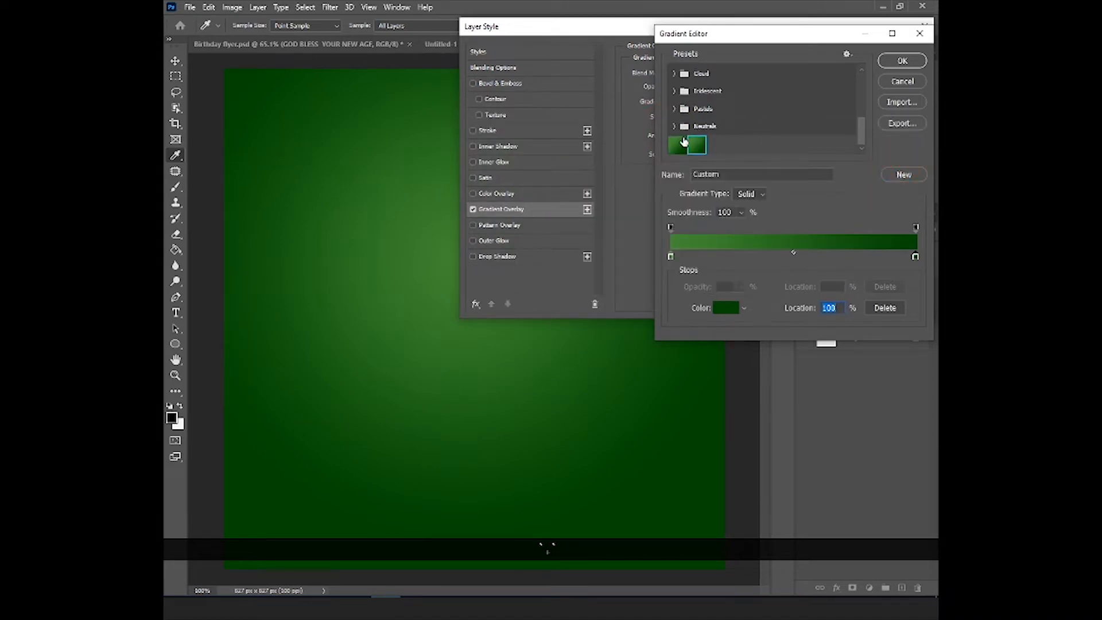
click(897, 59)
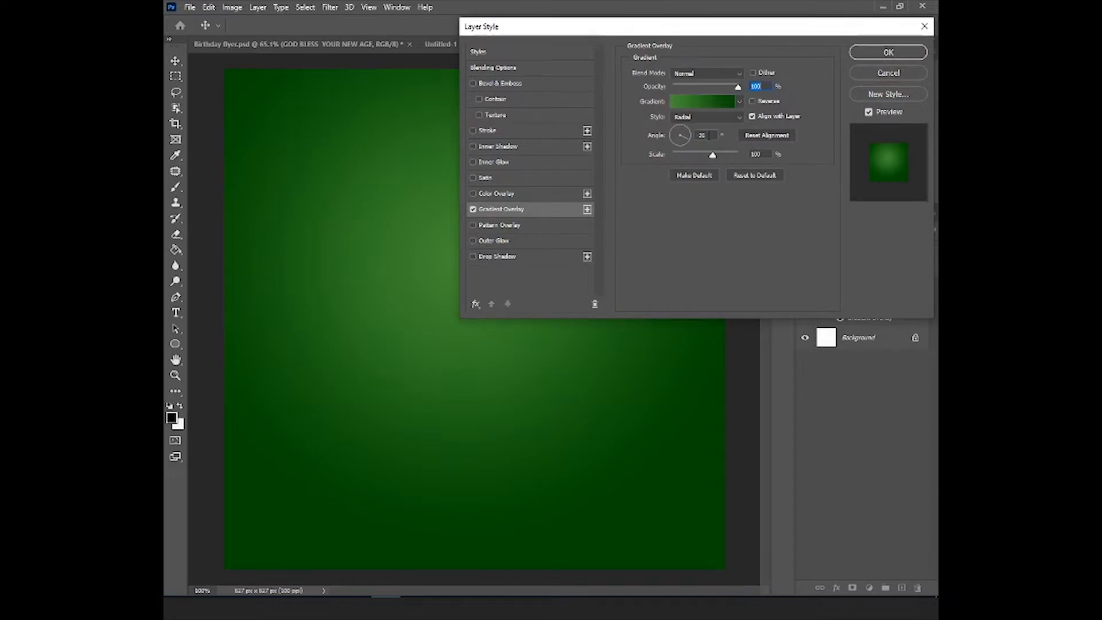
- Compare the Linear style with Radial for the gradient overlay, keep Radial, and apply the layer style
click(698, 117)
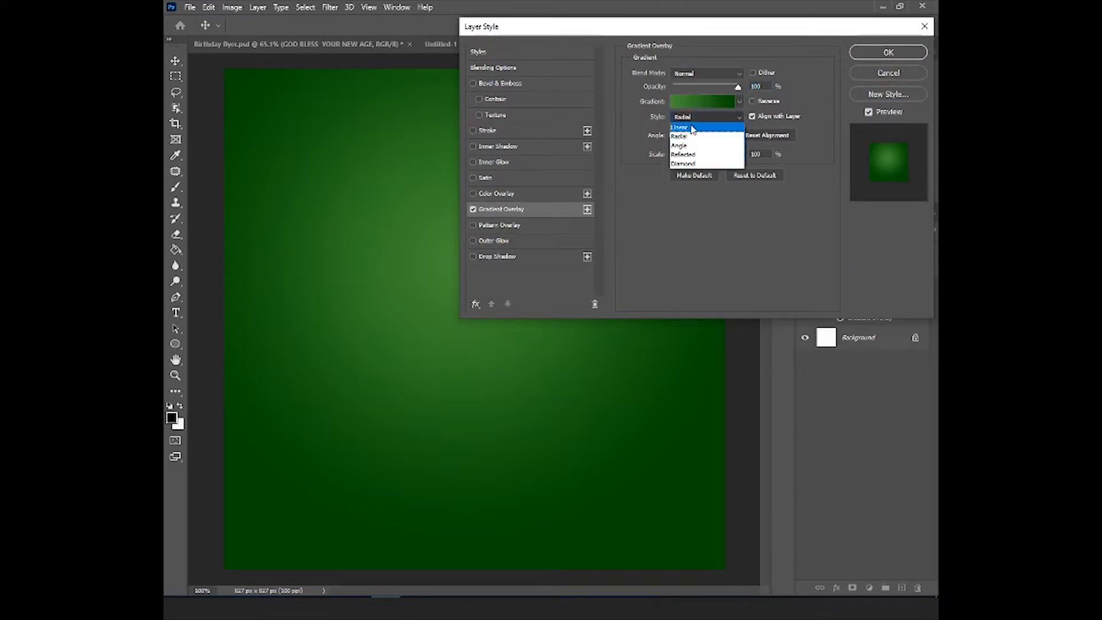
click(693, 127)
click(695, 119)
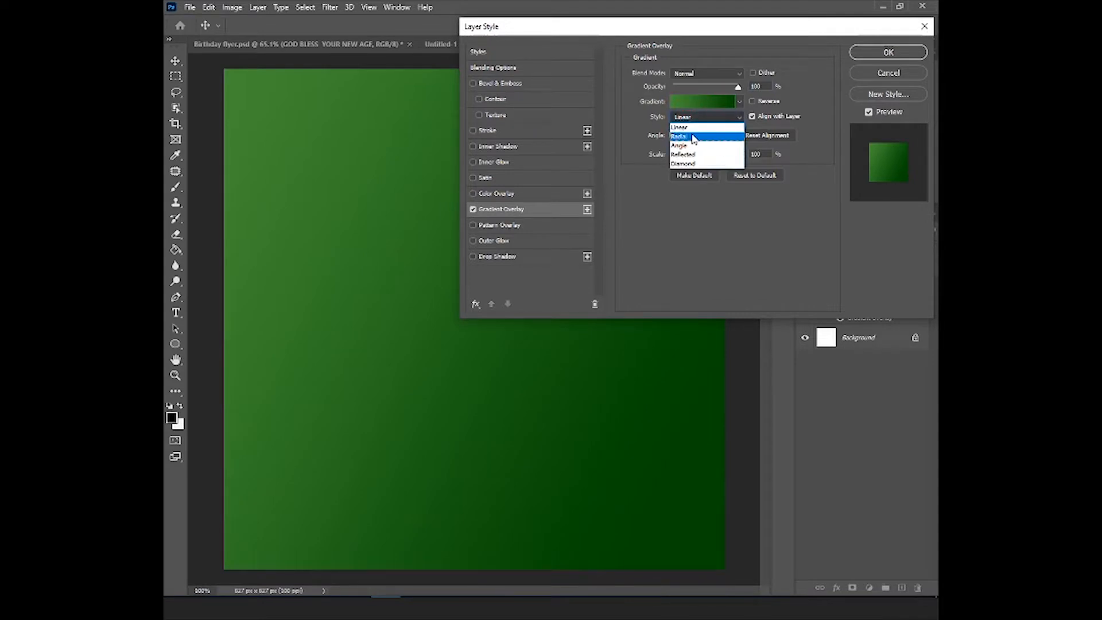
click(694, 137)
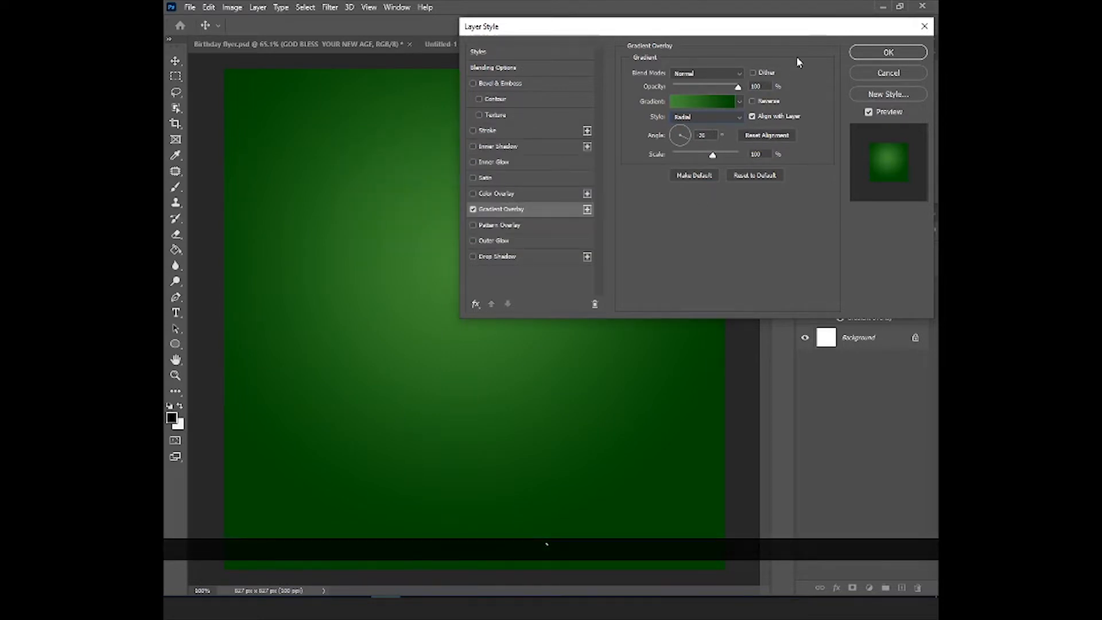
click(895, 52)
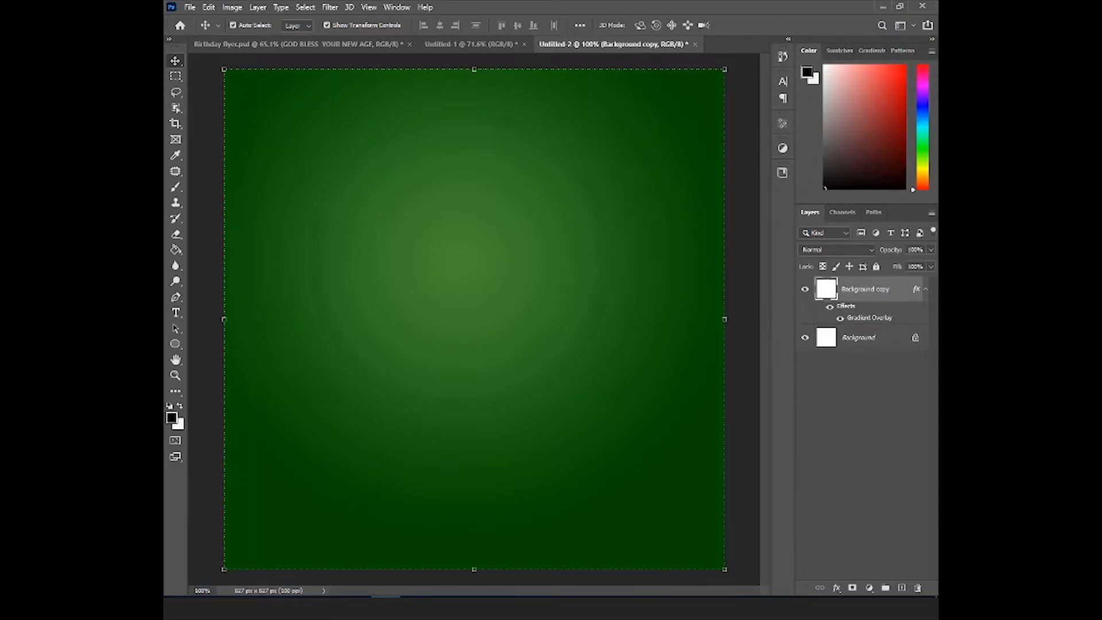
- Place the pngegg (3) line pattern from the Birthday 2 folder and enlarge it slightly past the canvas edges
click(334, 534)
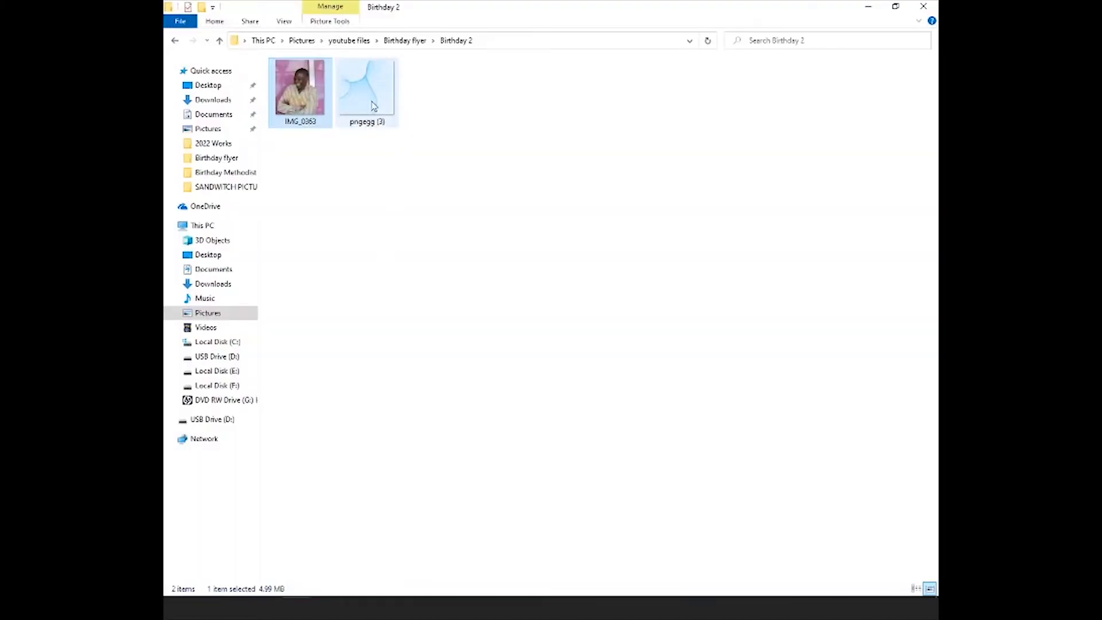
drag(372, 105, 438, 288)
drag(599, 199, 741, 56)
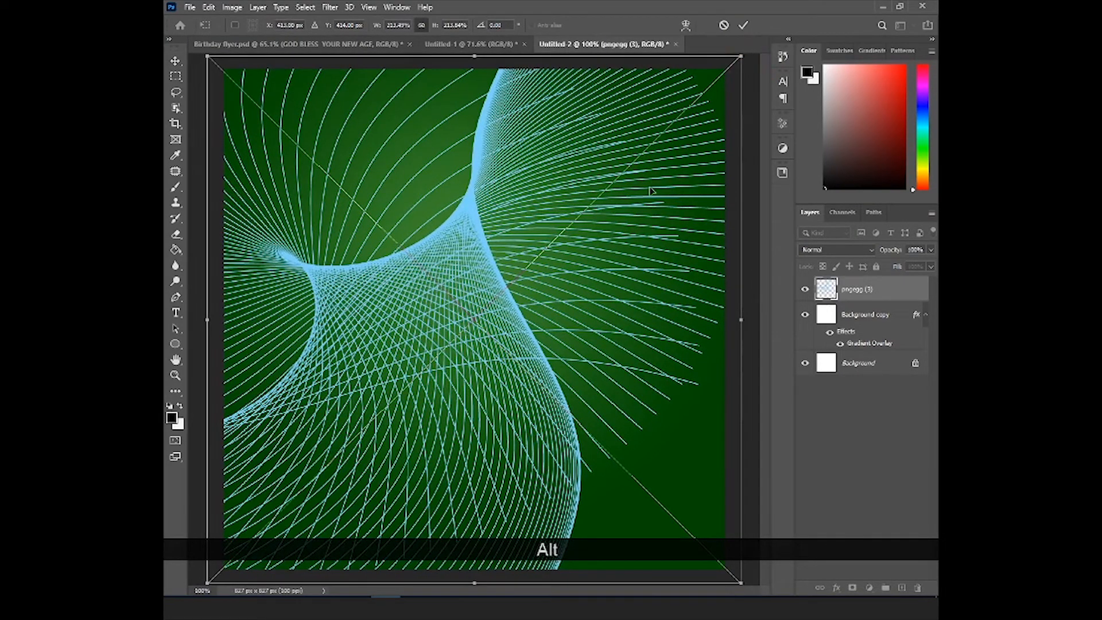
click(744, 25)
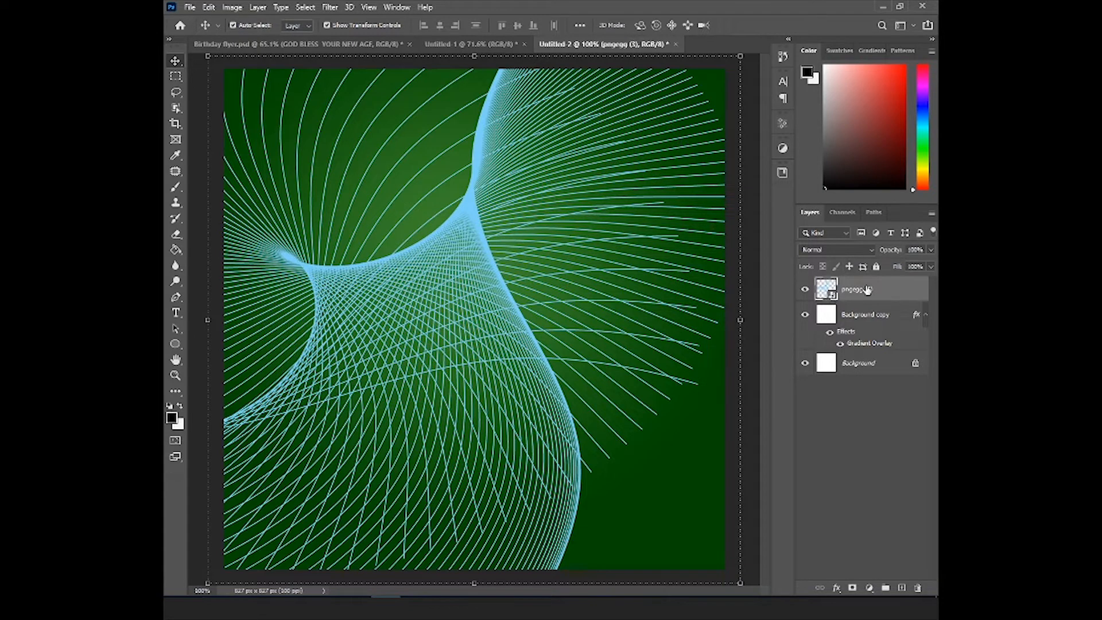
- Set the pngegg (3) layer's blend mode to Overlay and its opacity to 10%, then deselect the layer
click(851, 255)
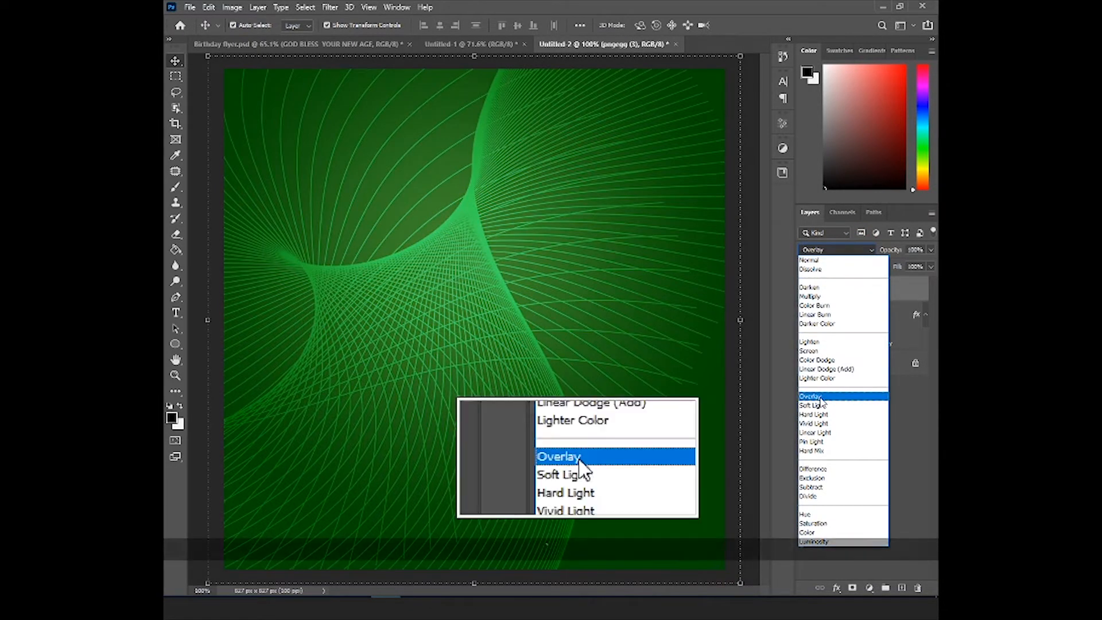
click(821, 397)
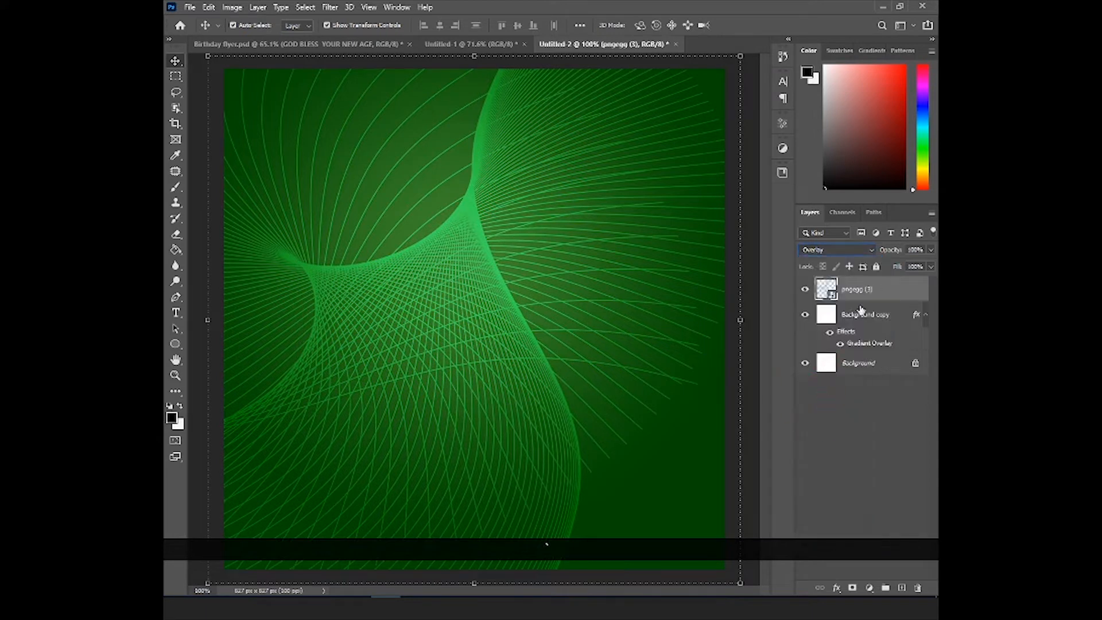
drag(890, 250, 832, 254)
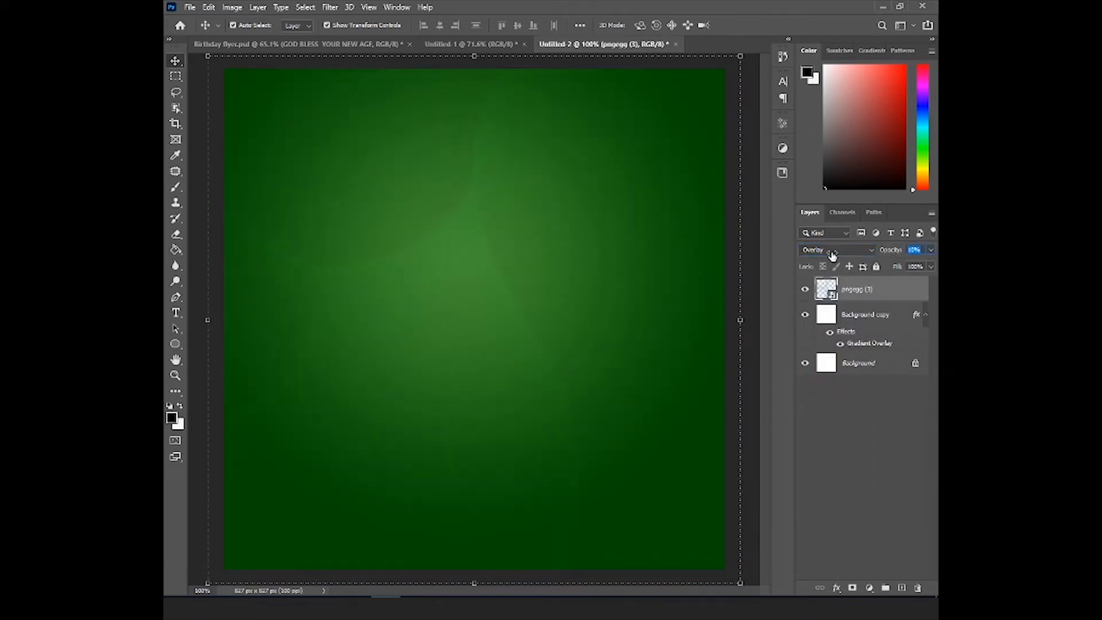
click(833, 255)
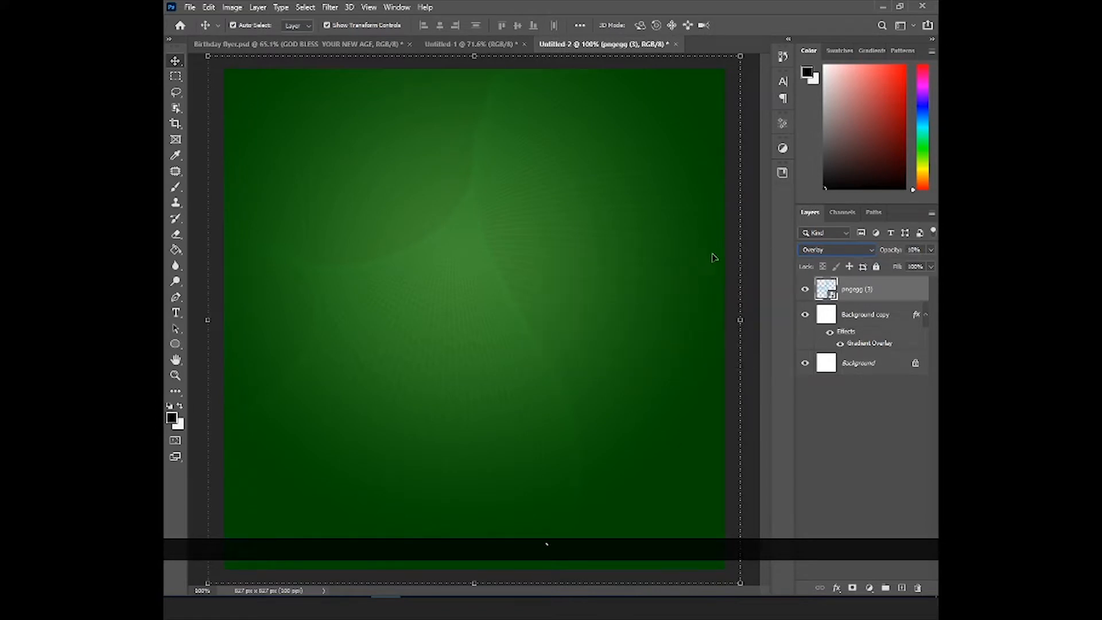
click(758, 157)
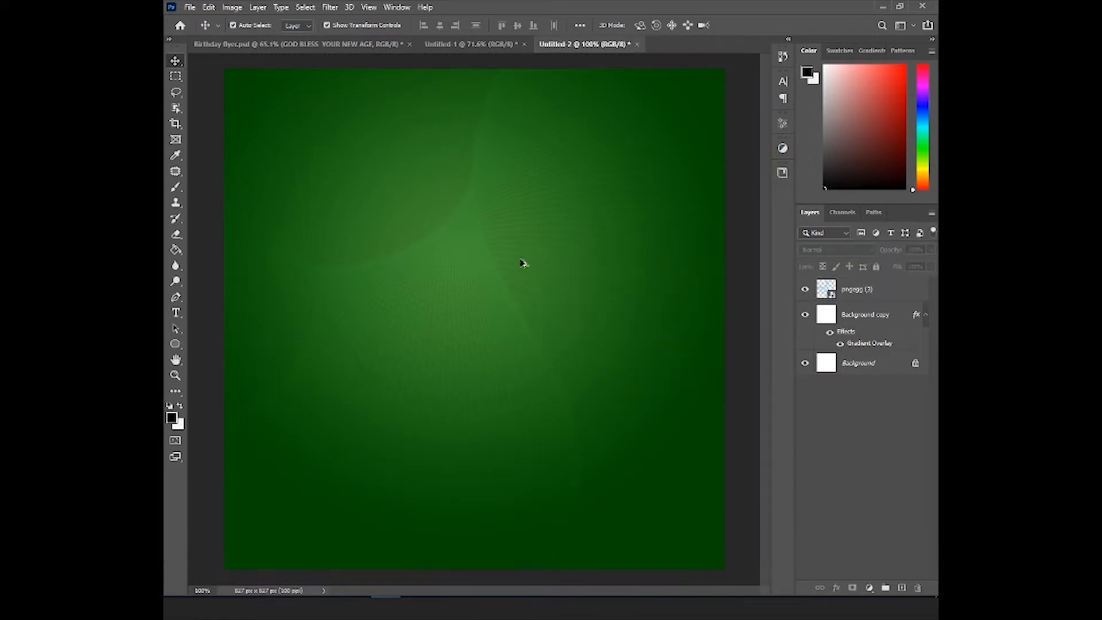
- Place the IMG_0363 portrait from the Birthday 2 folder at its default size and rasterize its layer
scroll(518, 269, down, 2)
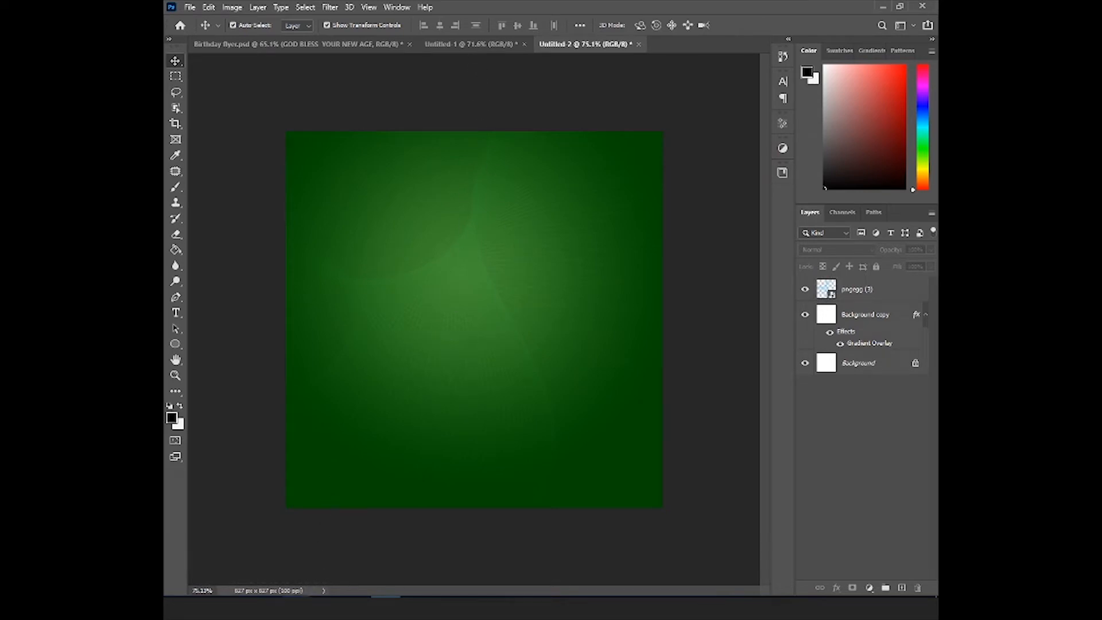
mouse_move(296, 607)
click(345, 536)
drag(309, 127, 407, 285)
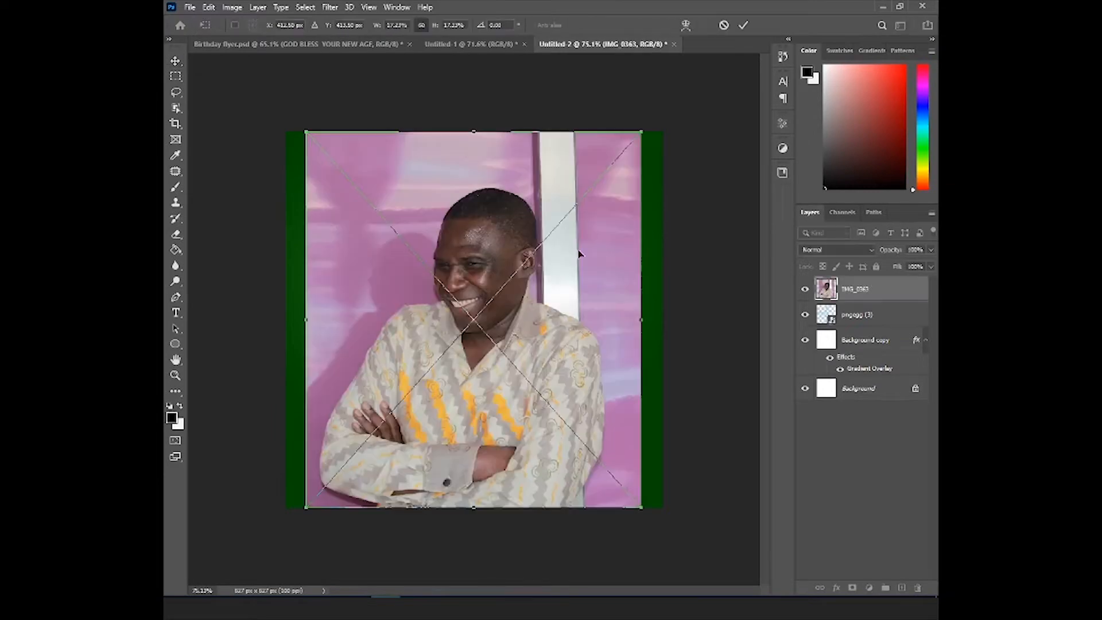
click(742, 25)
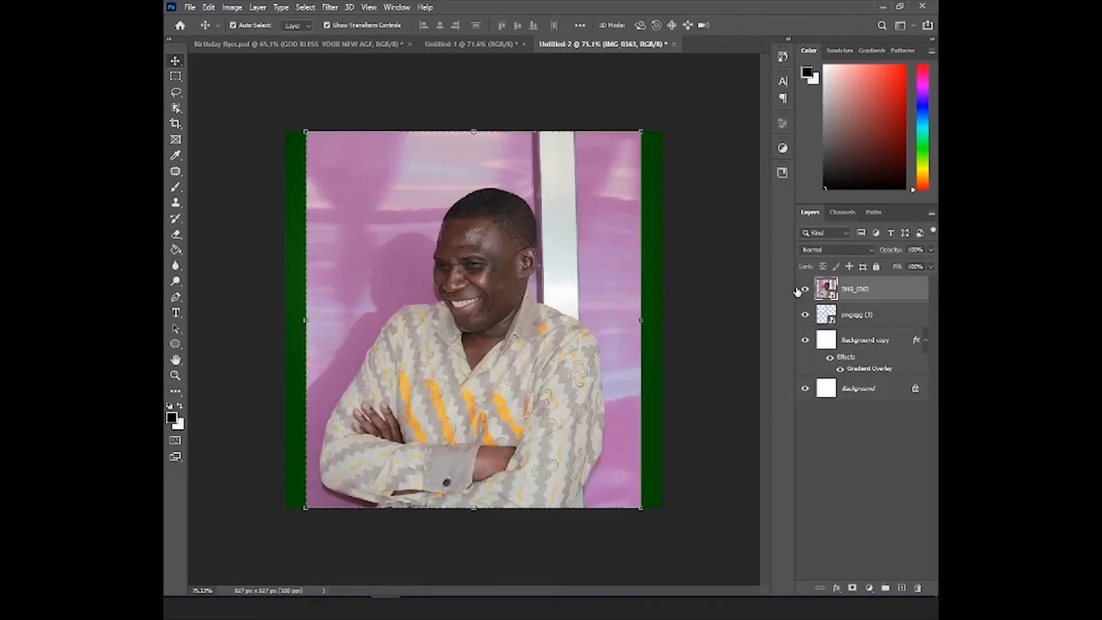
right_click(867, 299)
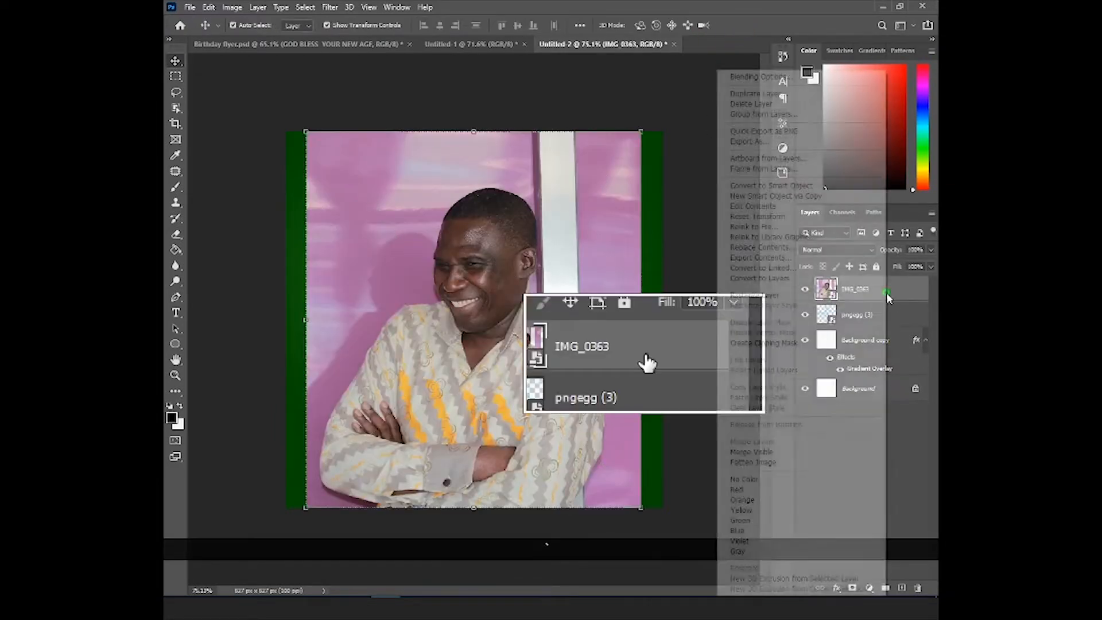
click(763, 295)
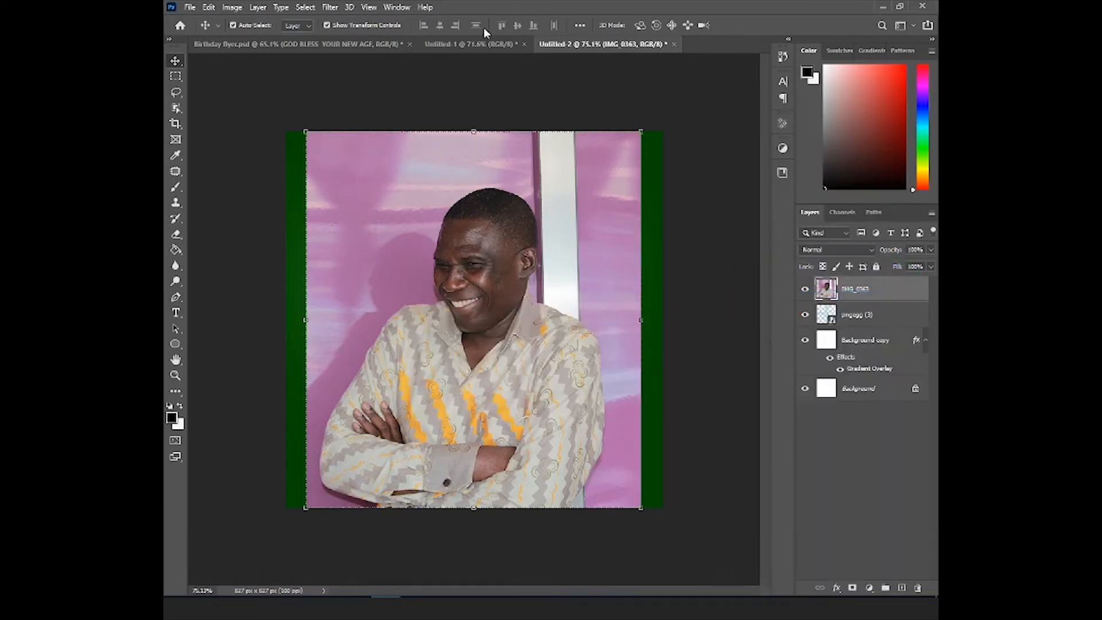
- Remove the background of the IMG_0363 portrait with the Remove Background quick action in its layer properties
click(396, 7)
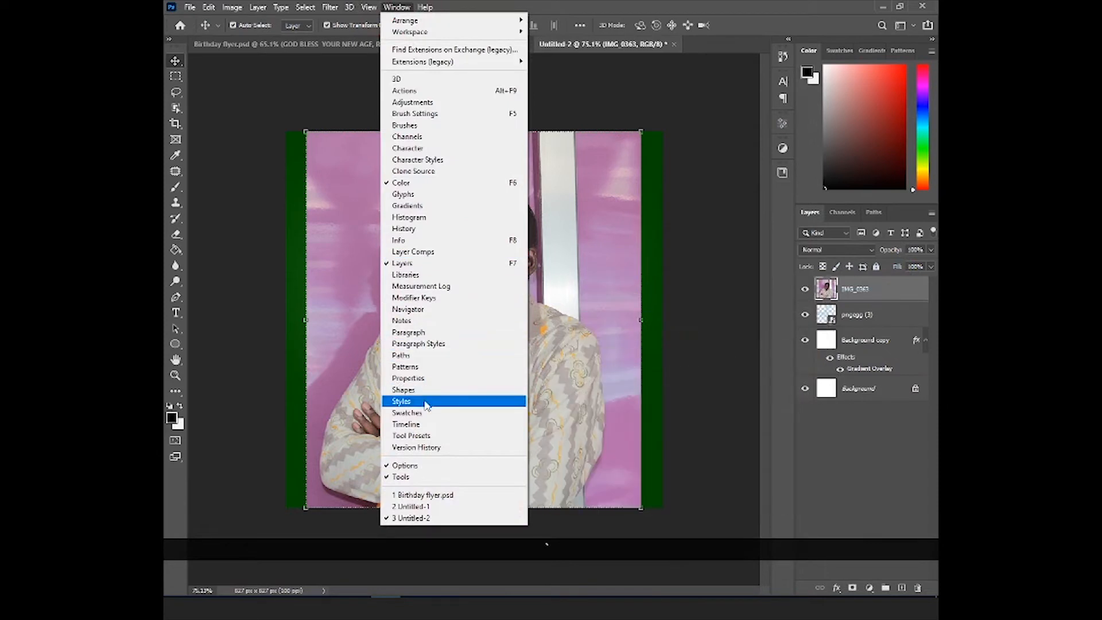
click(419, 380)
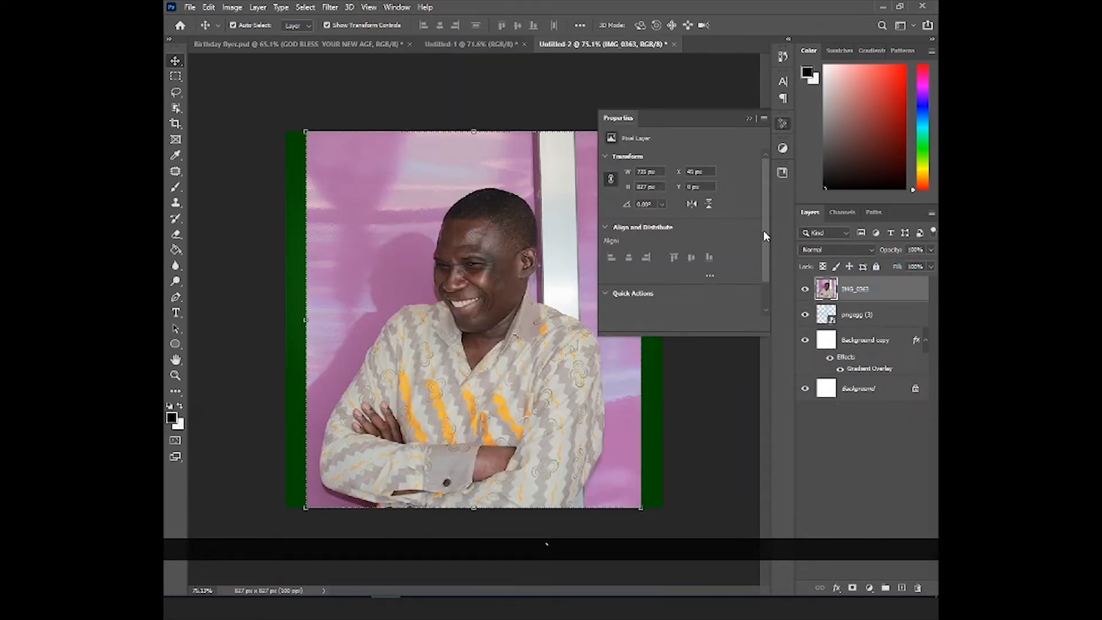
drag(763, 211, 763, 265)
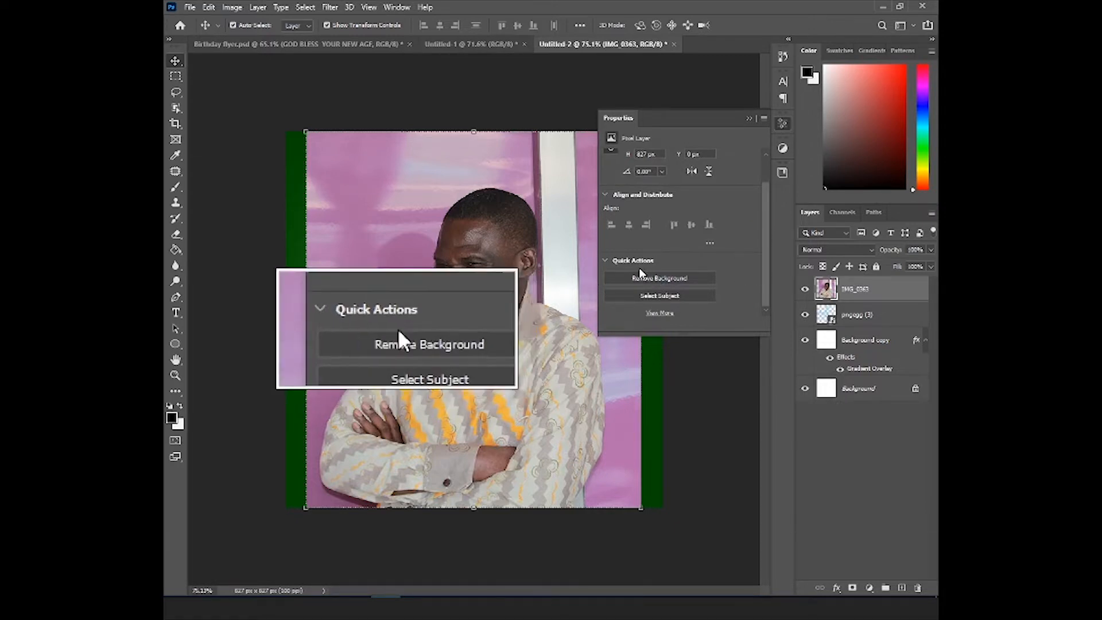
click(653, 279)
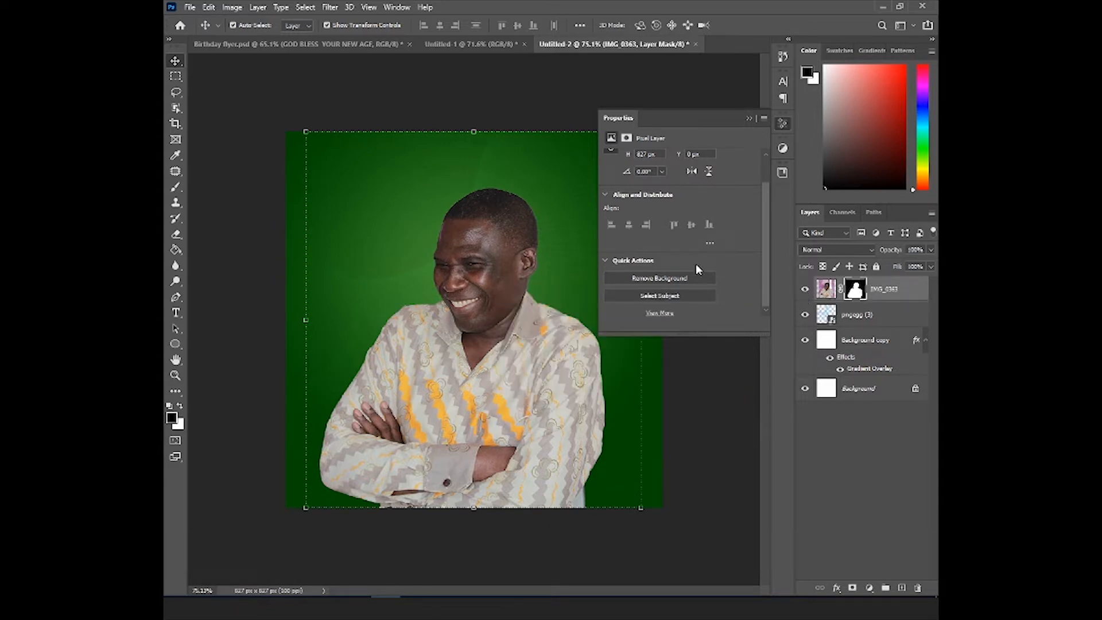
- Scale the IMG_0363 portrait down slightly around its centre so it sits inside the canvas edges
click(747, 117)
key(alt)
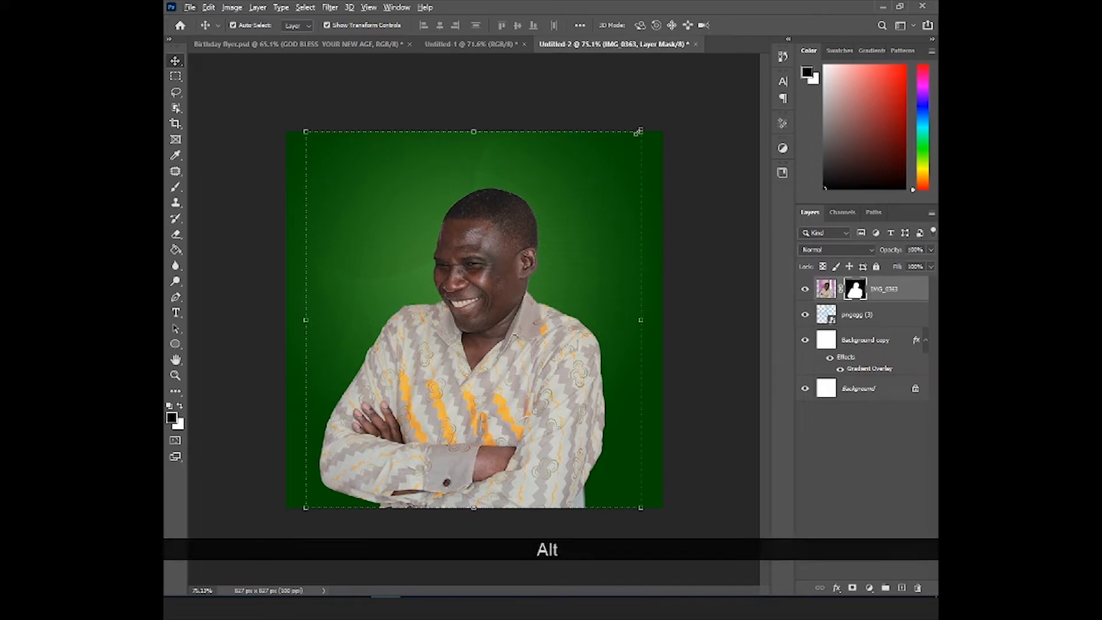
click(897, 295)
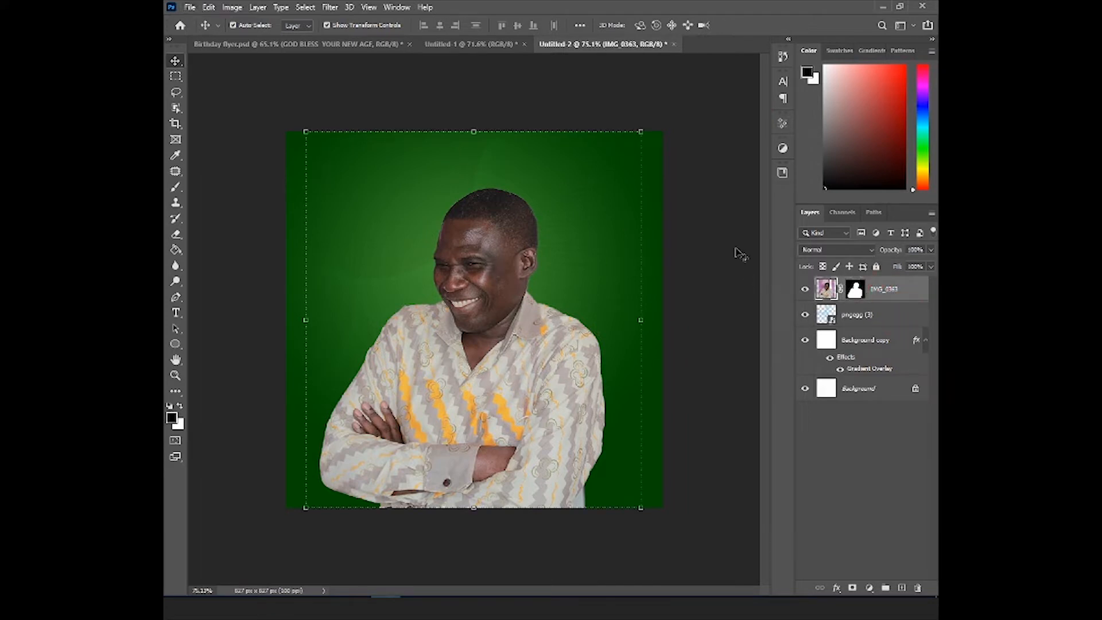
drag(643, 133, 626, 148)
double_click(552, 184)
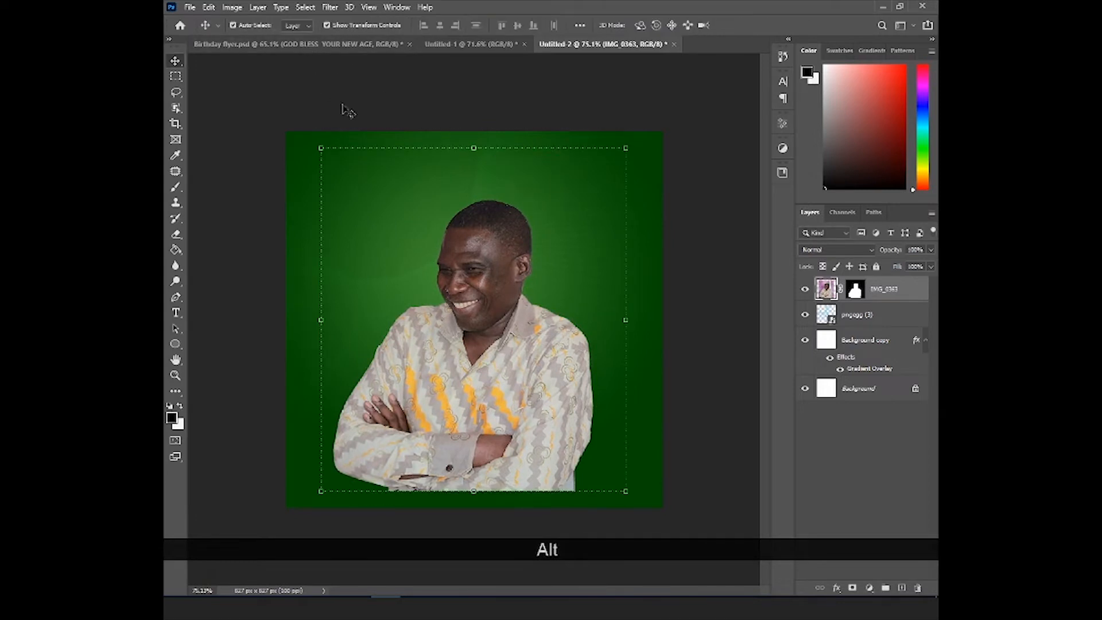
- Shrink the portrait further with Free Transform and shift it slightly upward on the canvas
click(206, 7)
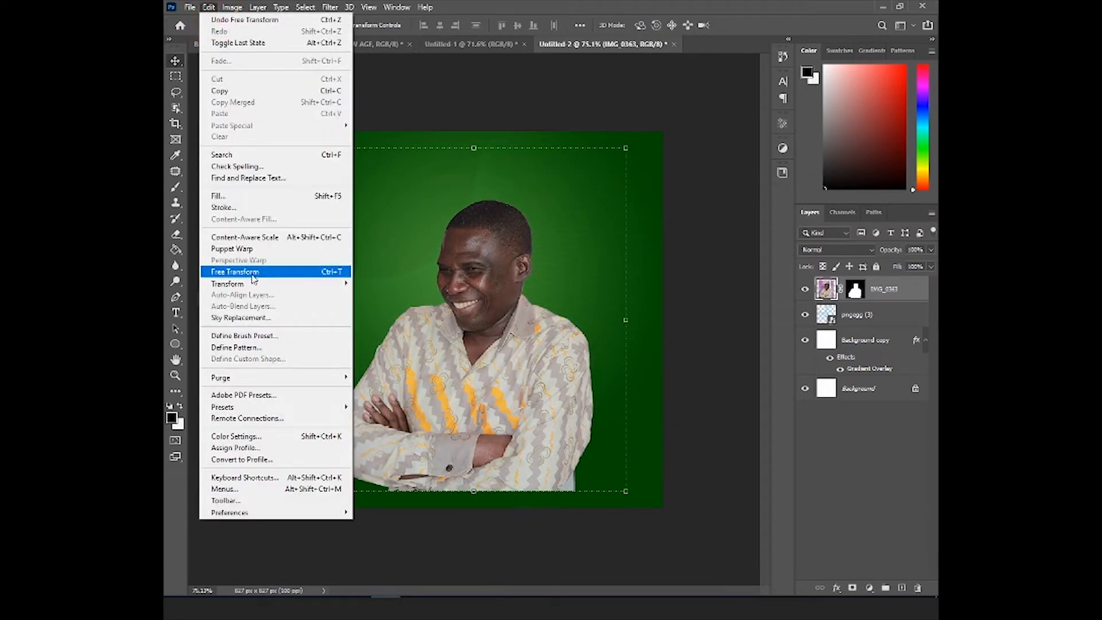
click(285, 279)
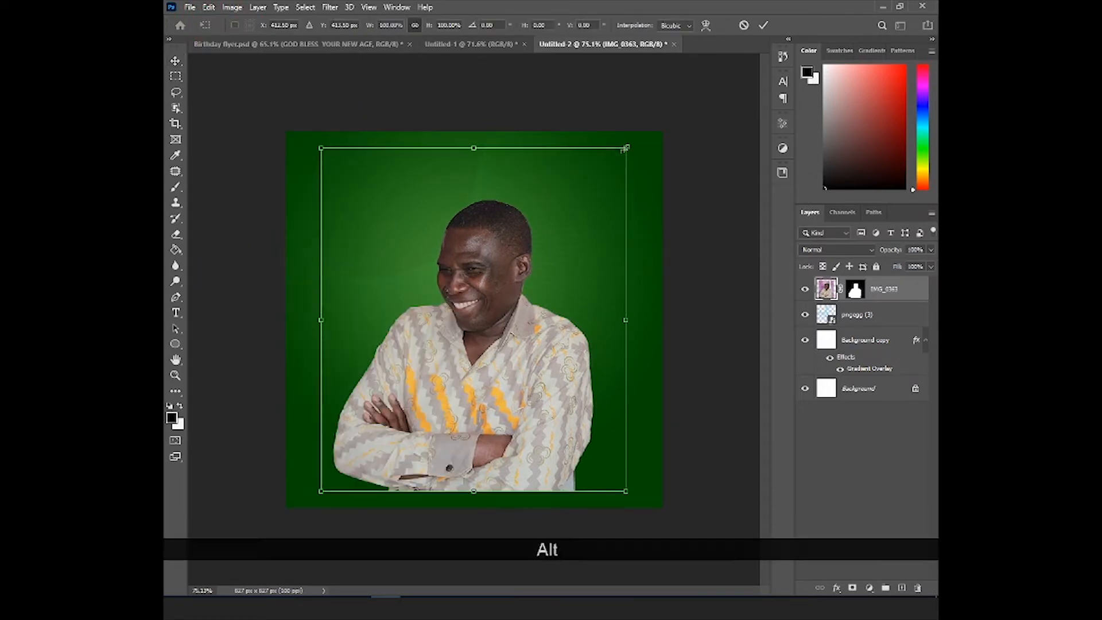
drag(625, 148, 606, 172)
drag(521, 247, 520, 239)
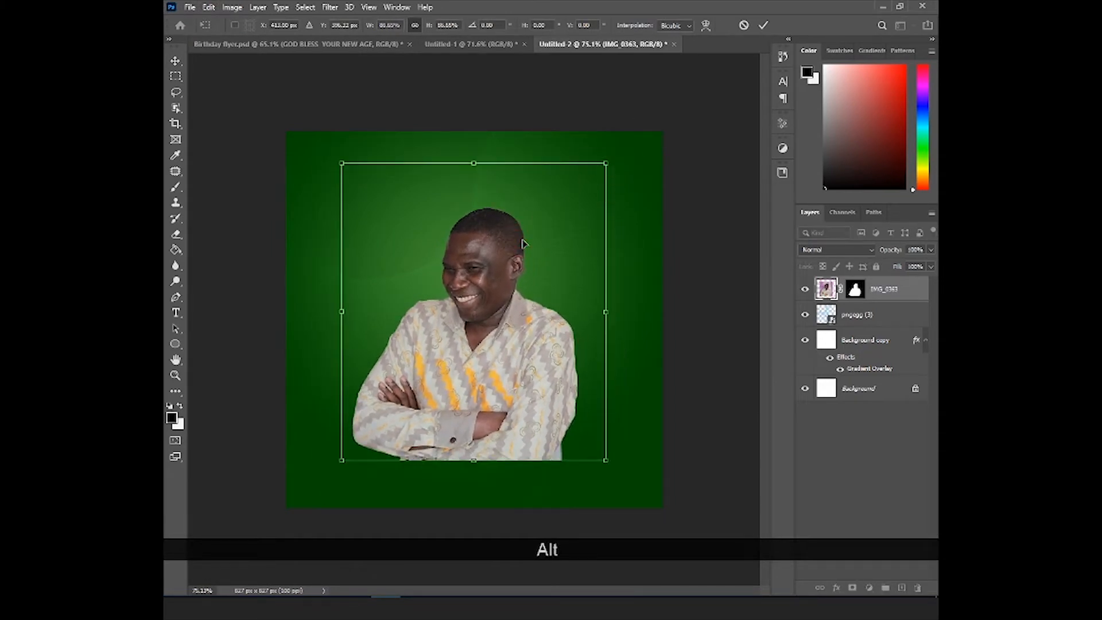
key(Return)
- Paint black with a soft brush on the IMG_0363 layer mask to fade out the portrait's bottom edge
click(854, 290)
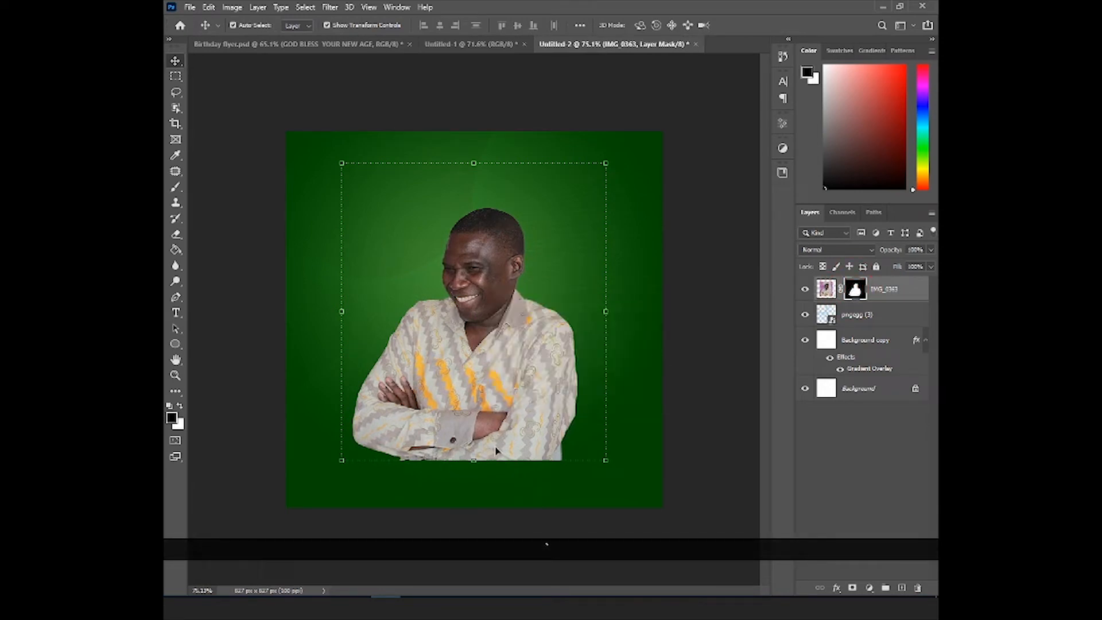
key(b)
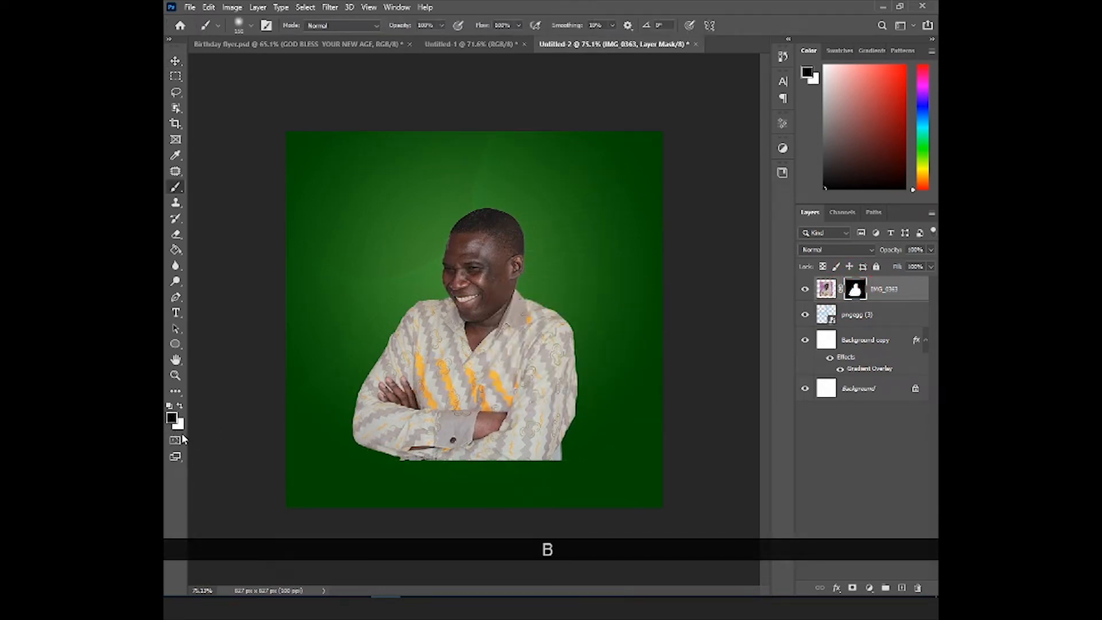
mouse_move(396, 474)
mouse_down()
mouse_move(606, 466)
mouse_move(353, 494)
mouse_move(377, 481)
mouse_move(497, 474)
mouse_move(401, 477)
mouse_move(582, 454)
mouse_move(542, 469)
mouse_move(325, 477)
mouse_up()
key(v)
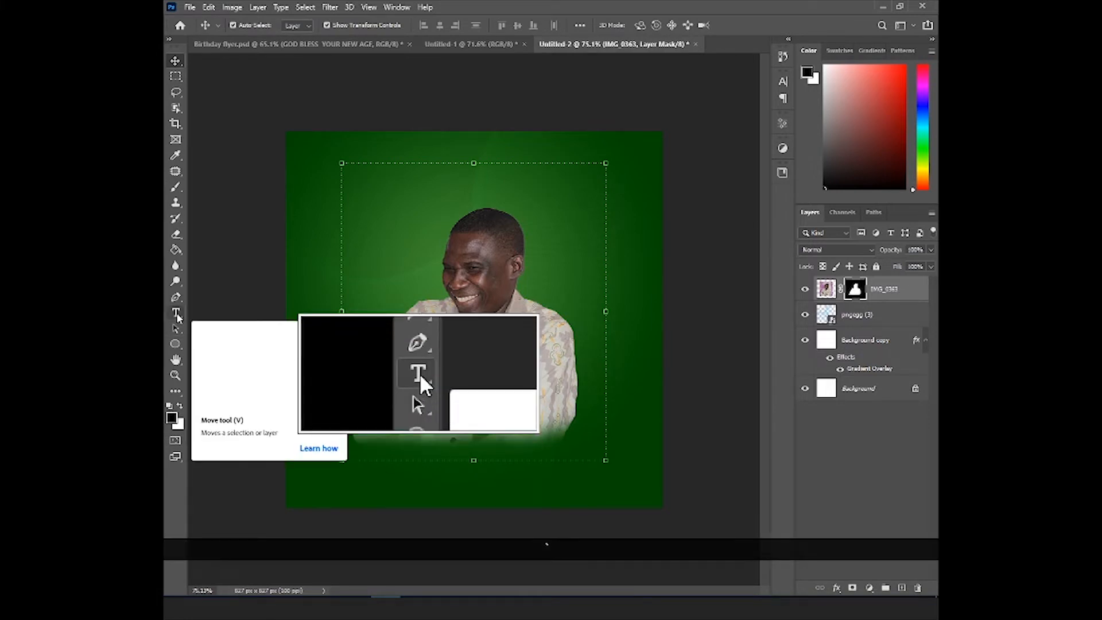
- Add the text "19" beside the portrait's head and set its font to Open Sans Bold
click(177, 315)
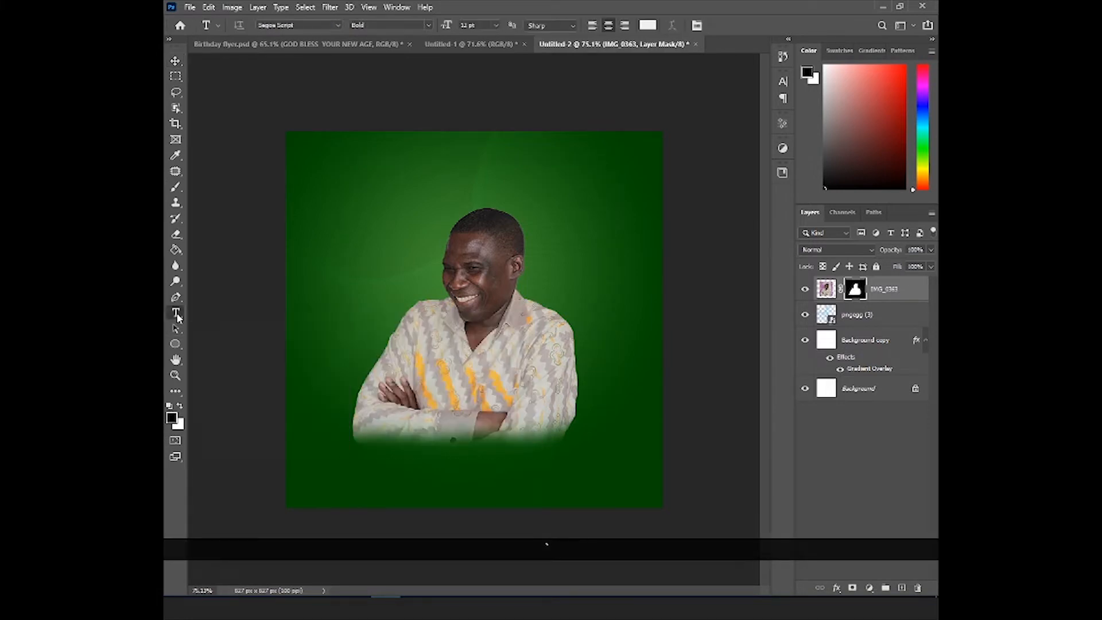
click(358, 199)
text(19)
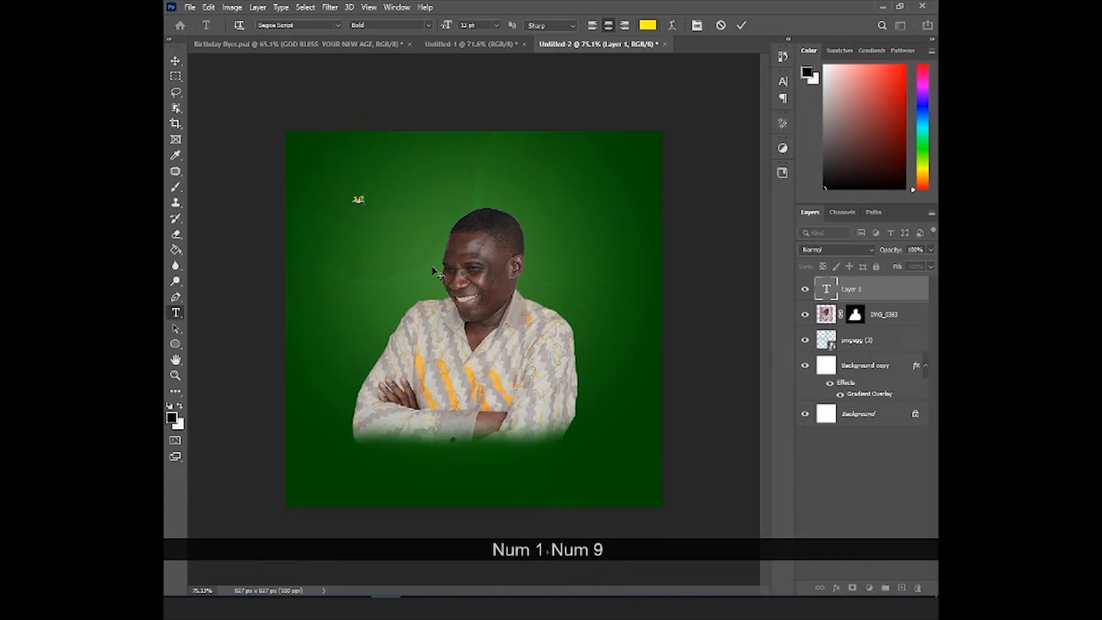
key(Return)
click(338, 25)
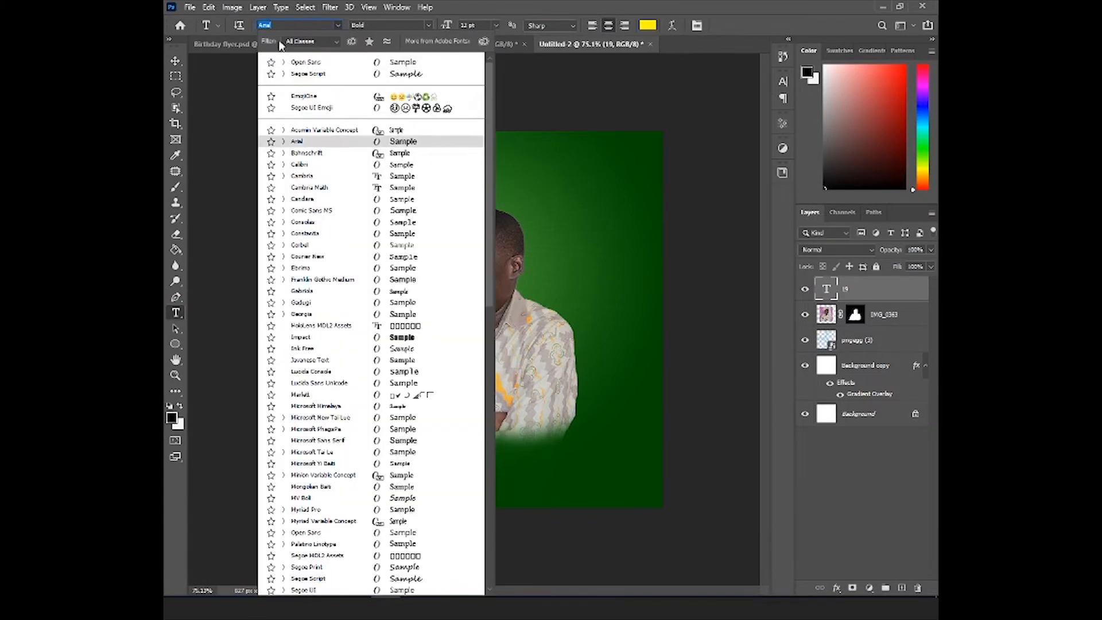
click(306, 63)
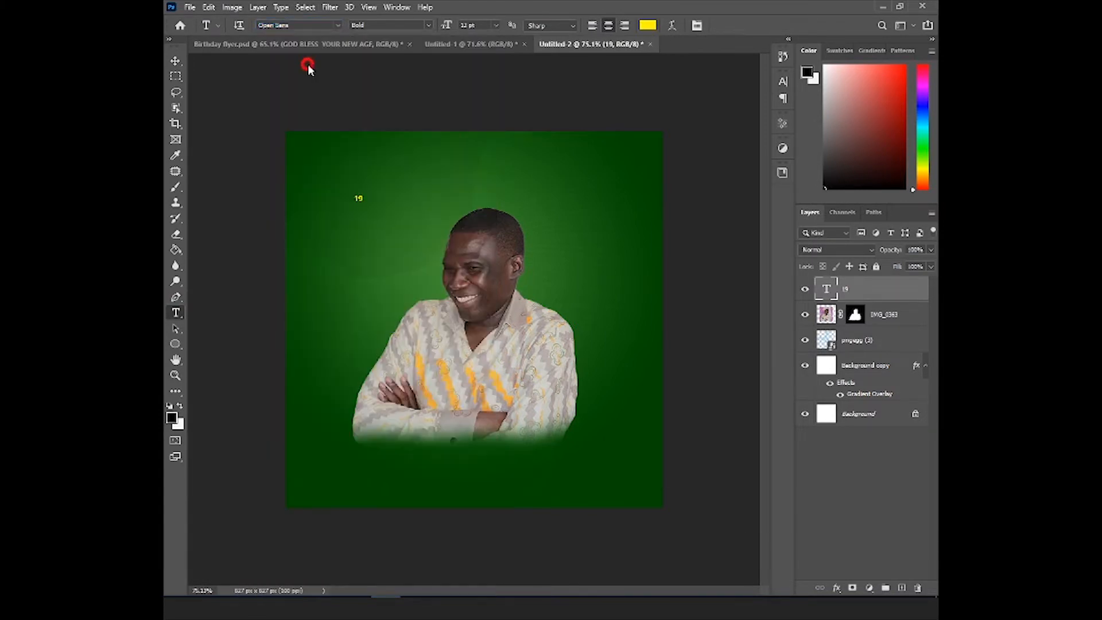
- Enlarge the "19" text to about 370 pt and centre it over the portrait
click(175, 60)
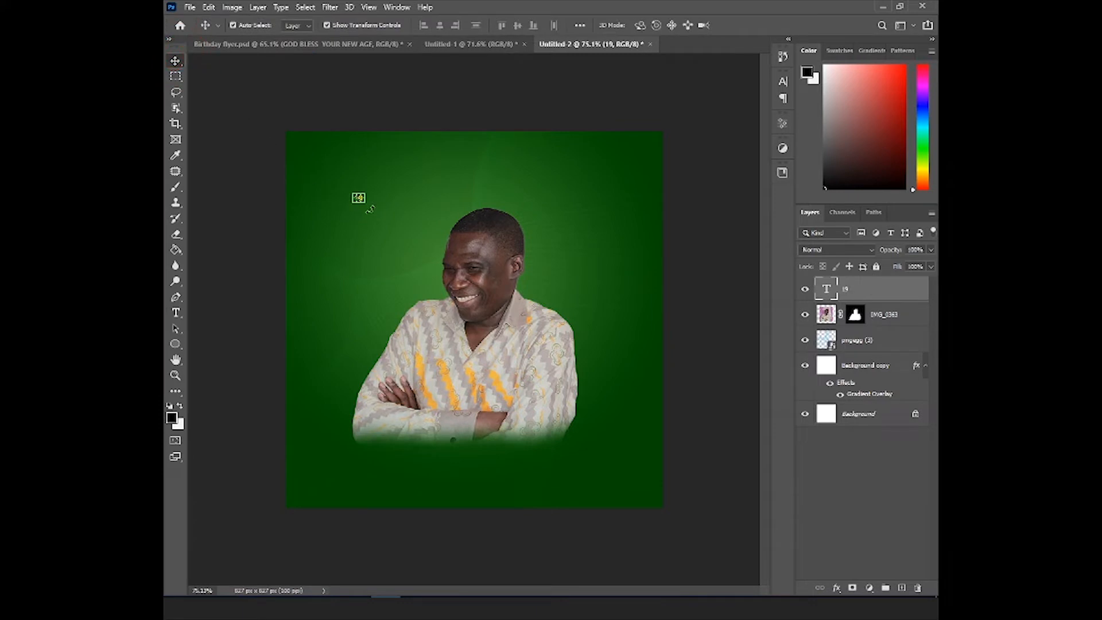
drag(367, 206, 487, 375)
drag(616, 476, 640, 498)
drag(595, 388, 549, 399)
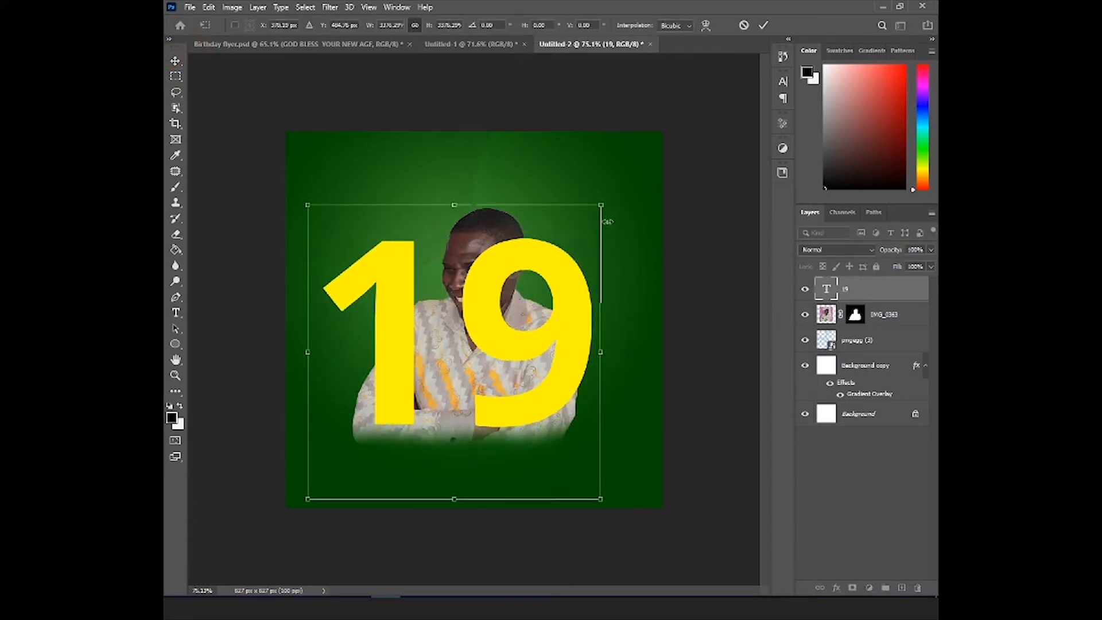
drag(600, 202, 604, 200)
drag(431, 370, 344, 478)
key(Return)
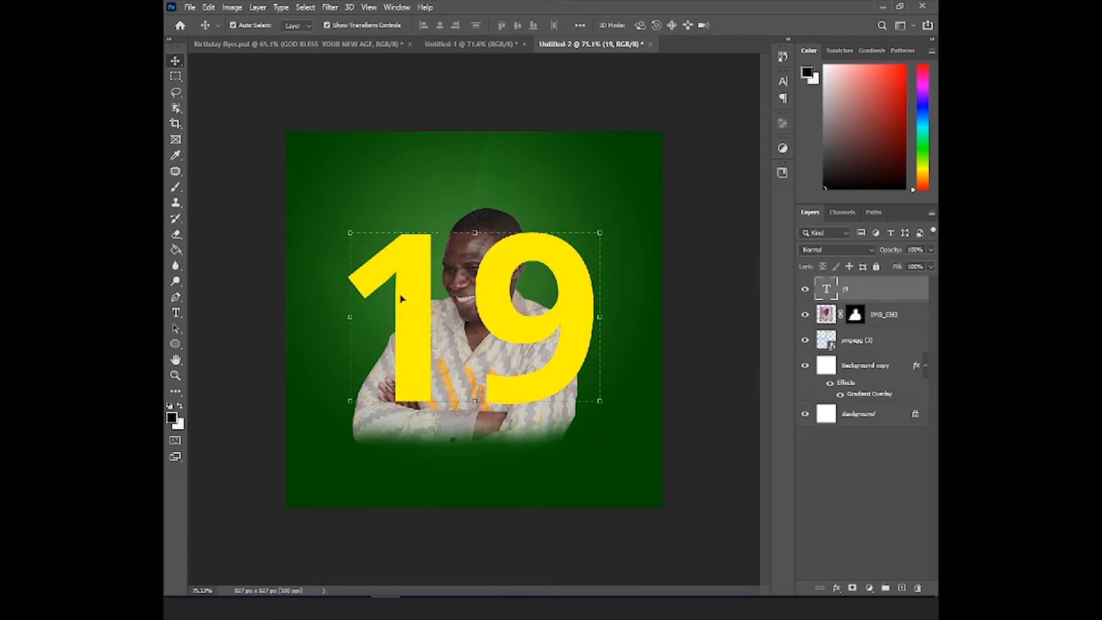
- Tighten the tracking of the "19" text to -140
click(176, 312)
click(392, 287)
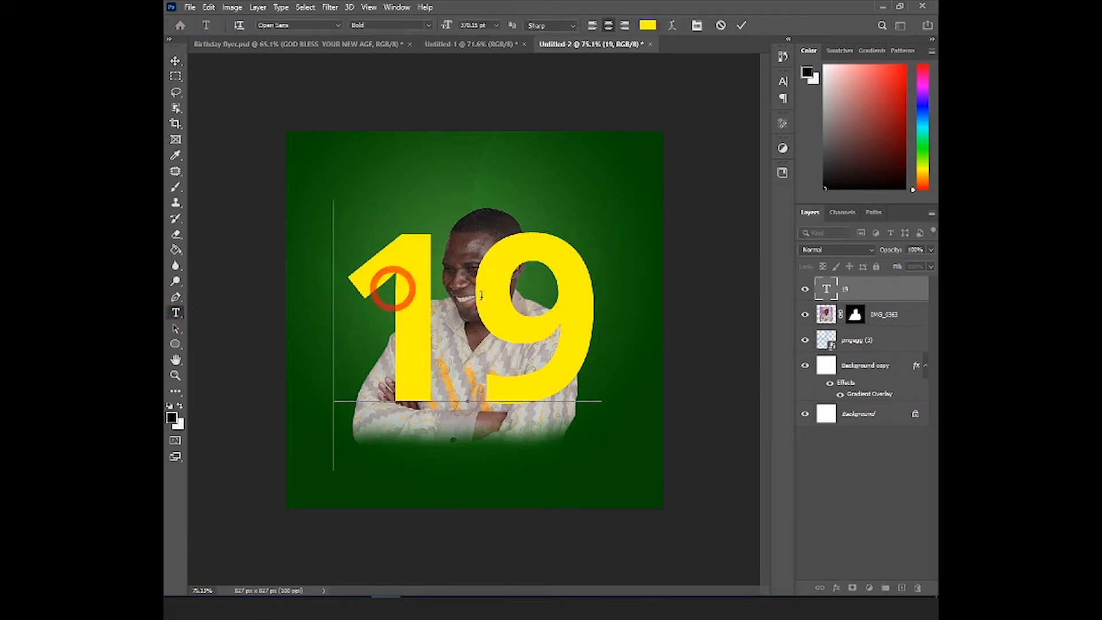
key(ctrl+a)
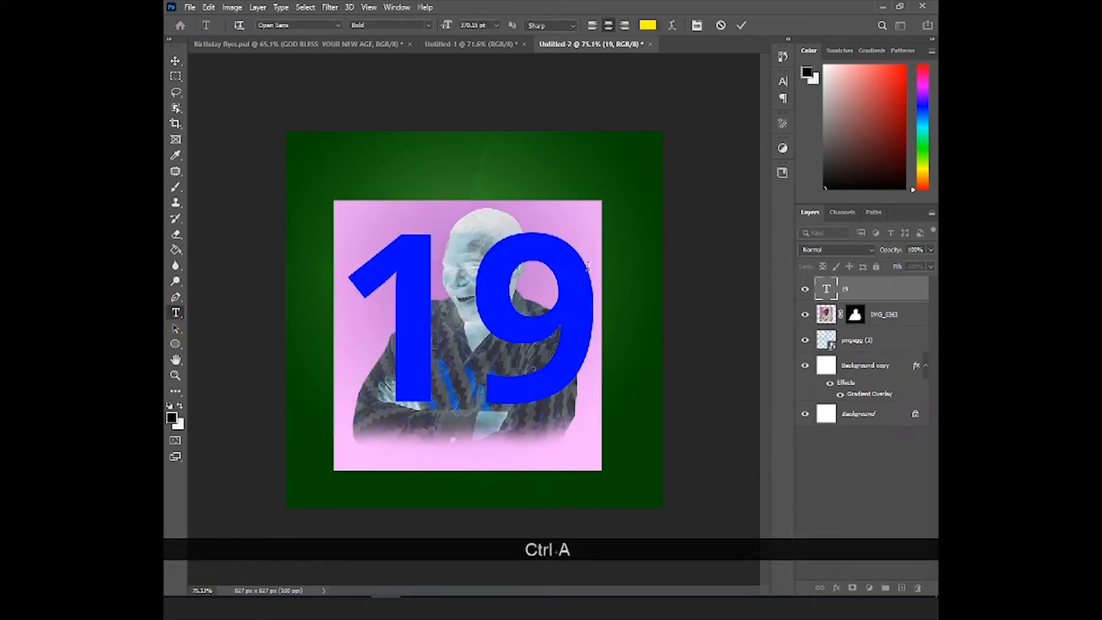
click(782, 81)
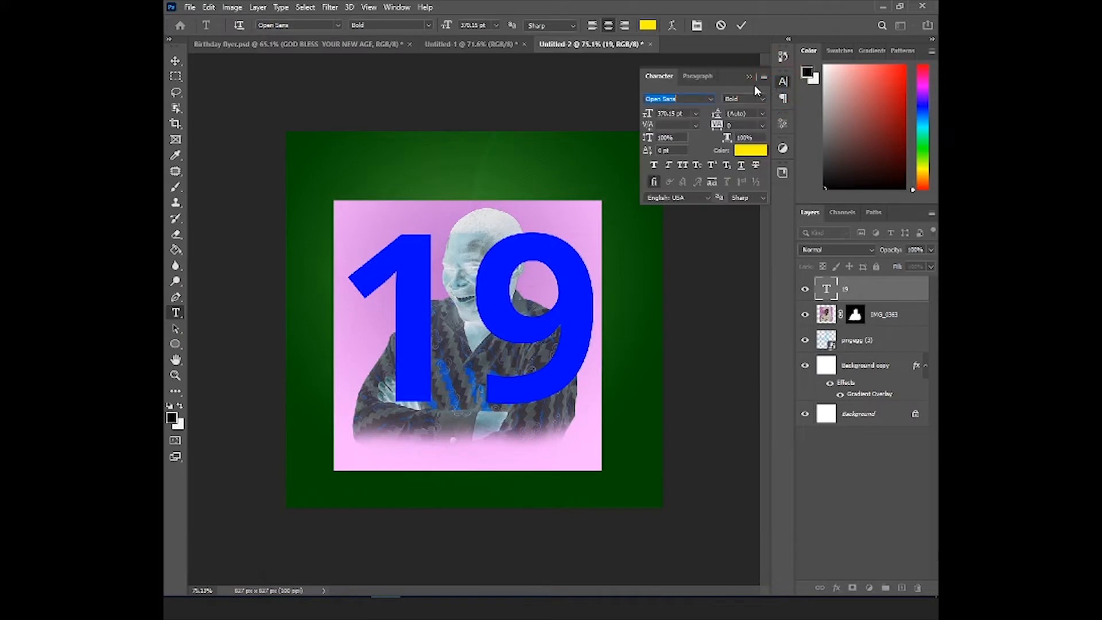
click(397, 9)
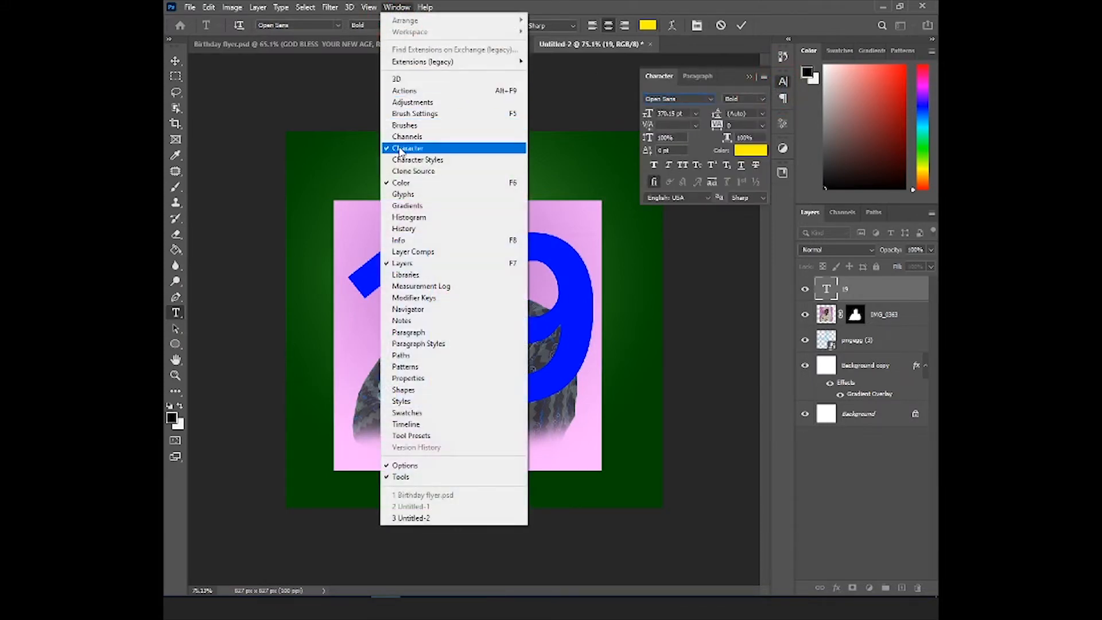
click(725, 126)
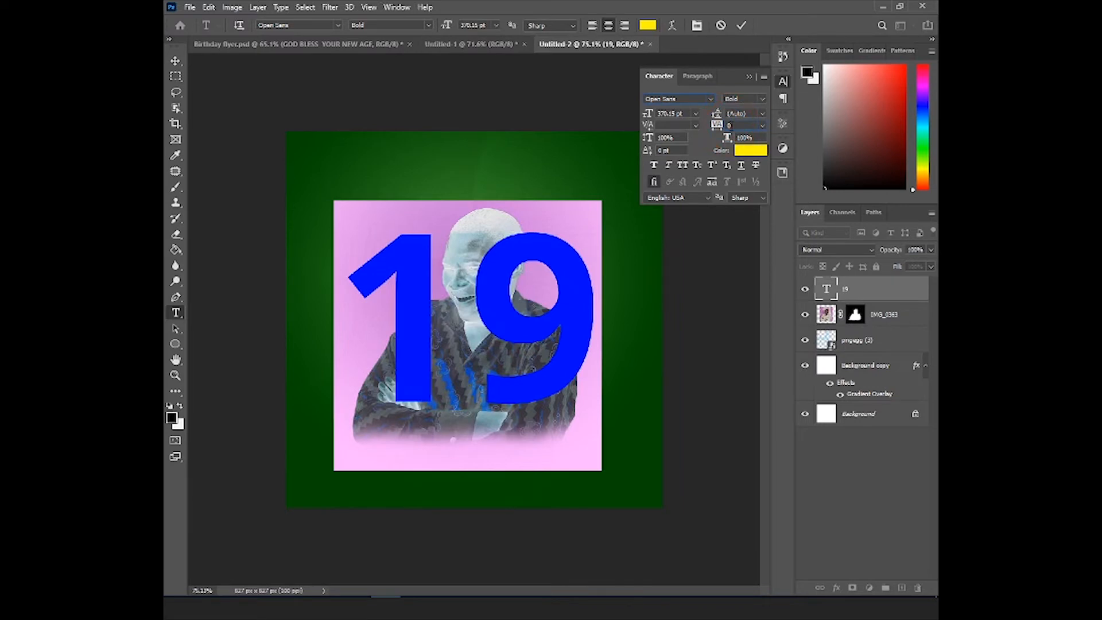
drag(716, 127, 711, 129)
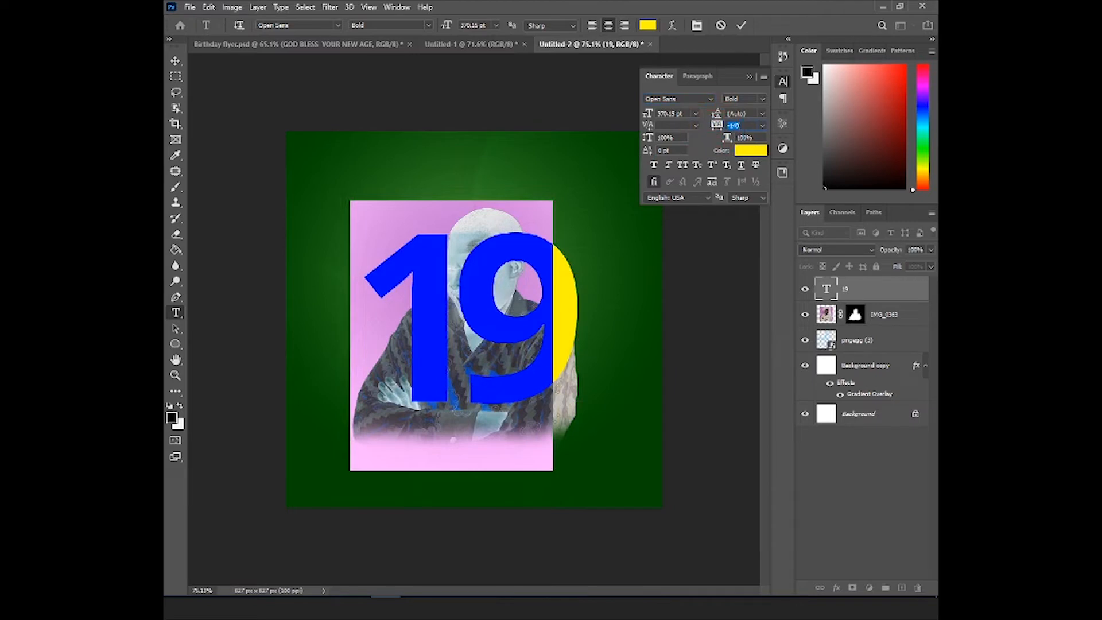
click(741, 25)
- Enlarge the "19" text with Free Transform to about 466 pt, keeping it centred over the portrait
key(v)
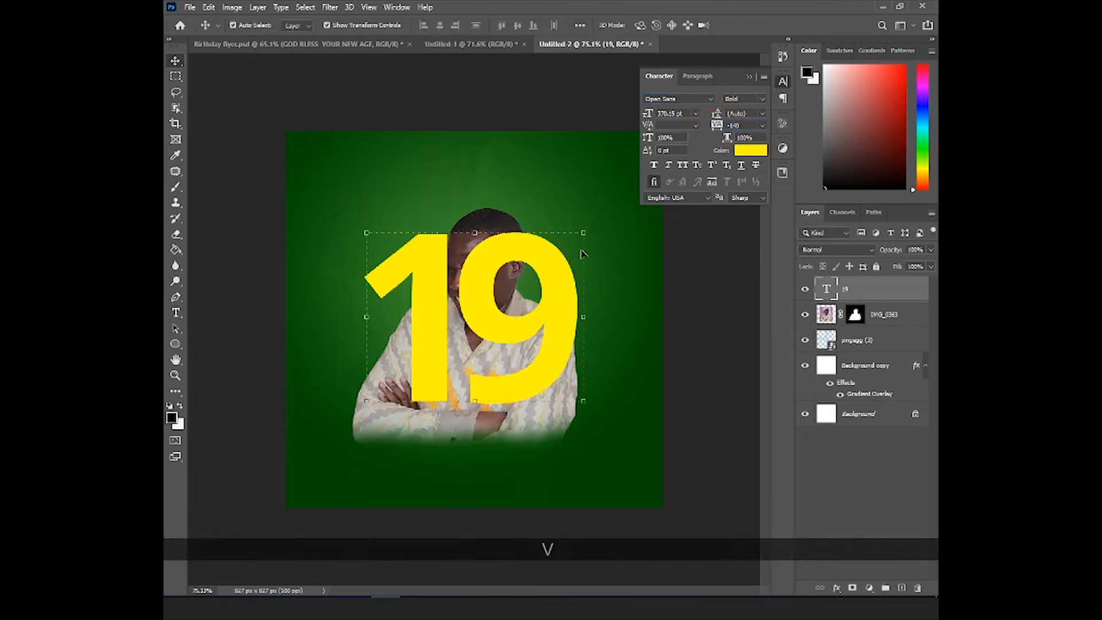
alt+click(594, 214)
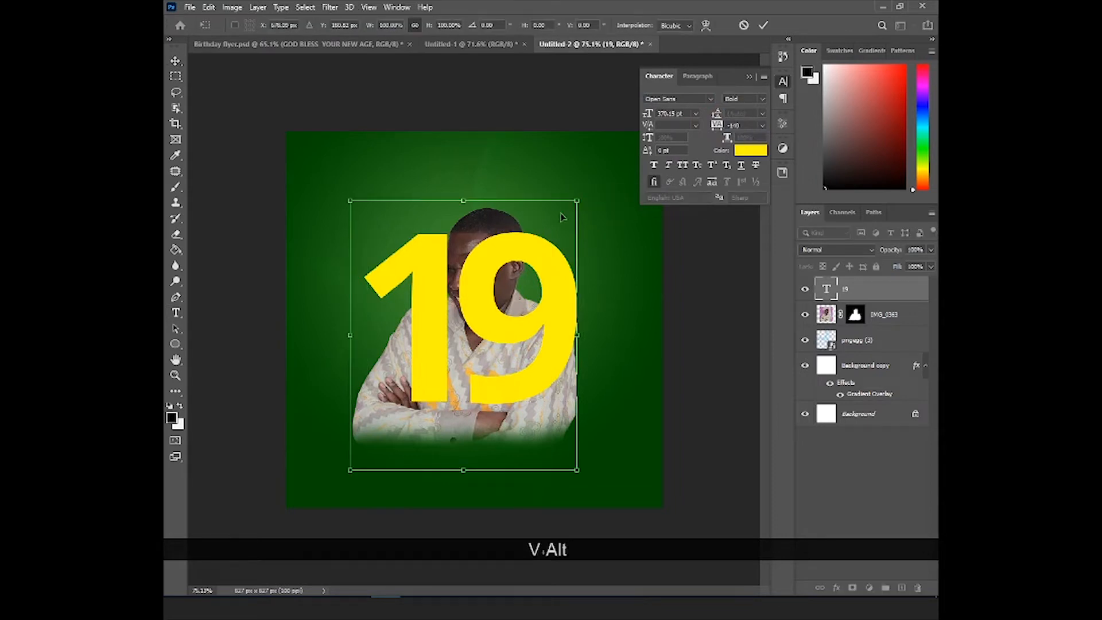
double_click(526, 235)
key(ctrl+t)
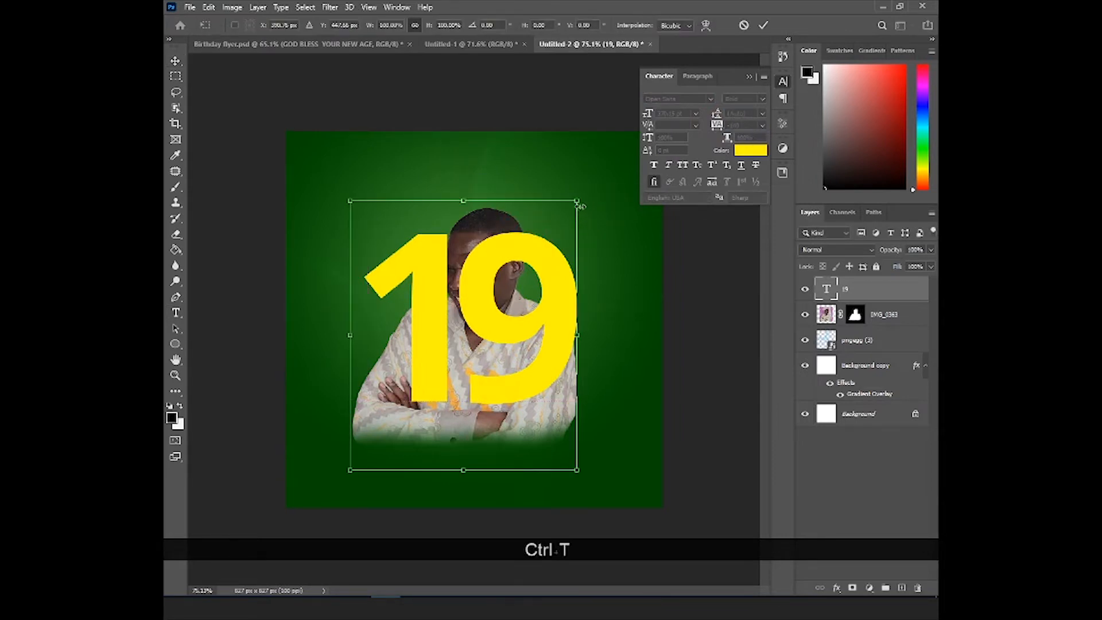
drag(579, 204, 597, 178)
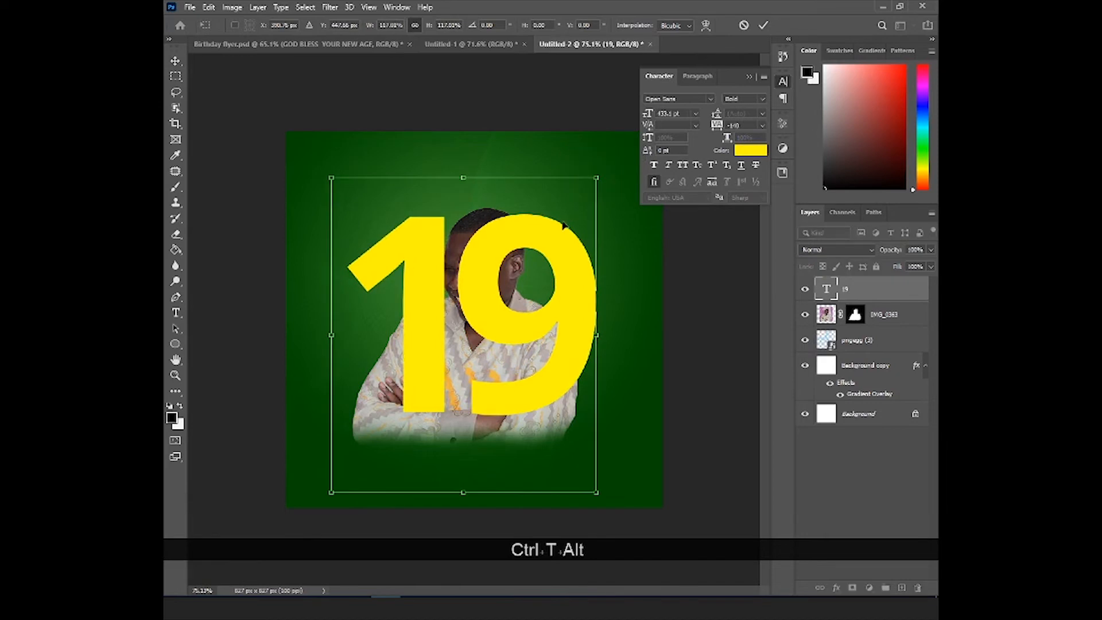
double_click(560, 226)
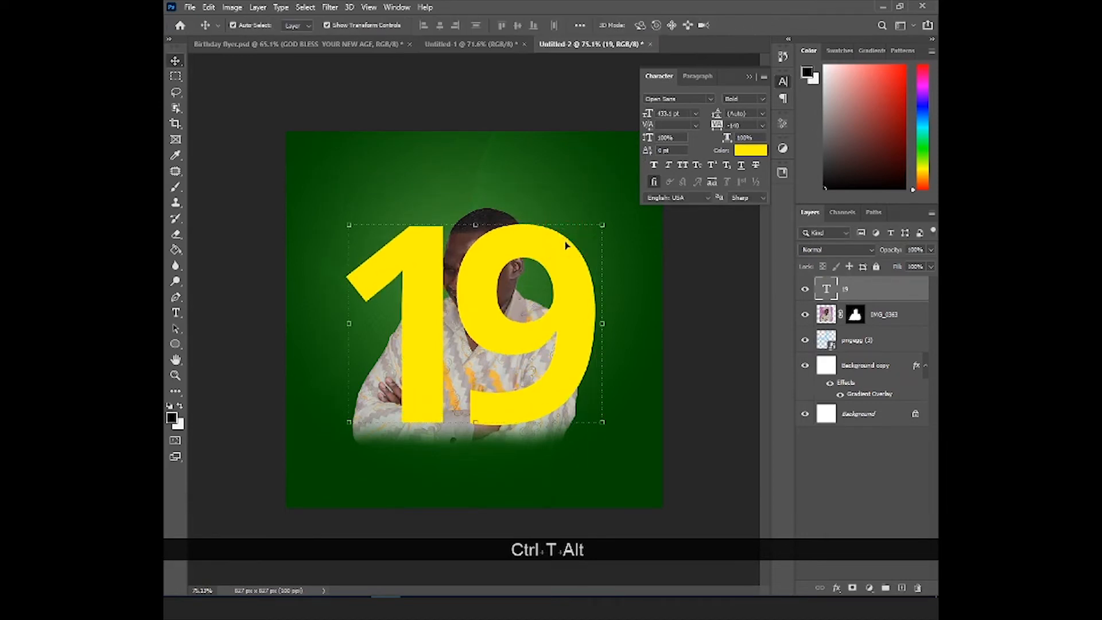
key(ctrl+alt+t)
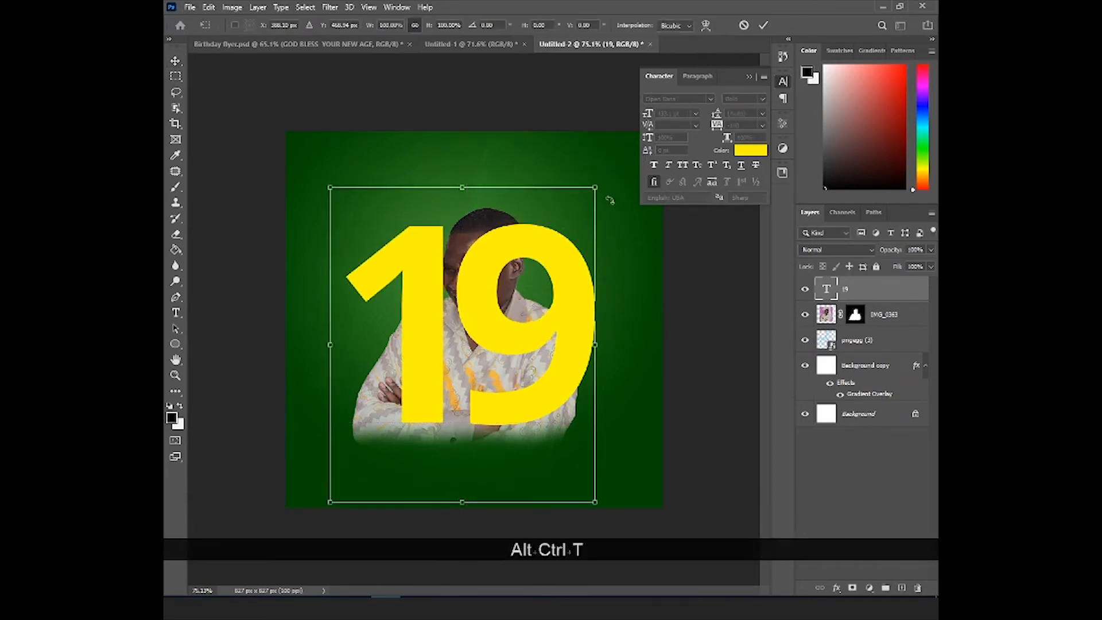
drag(595, 187, 598, 185)
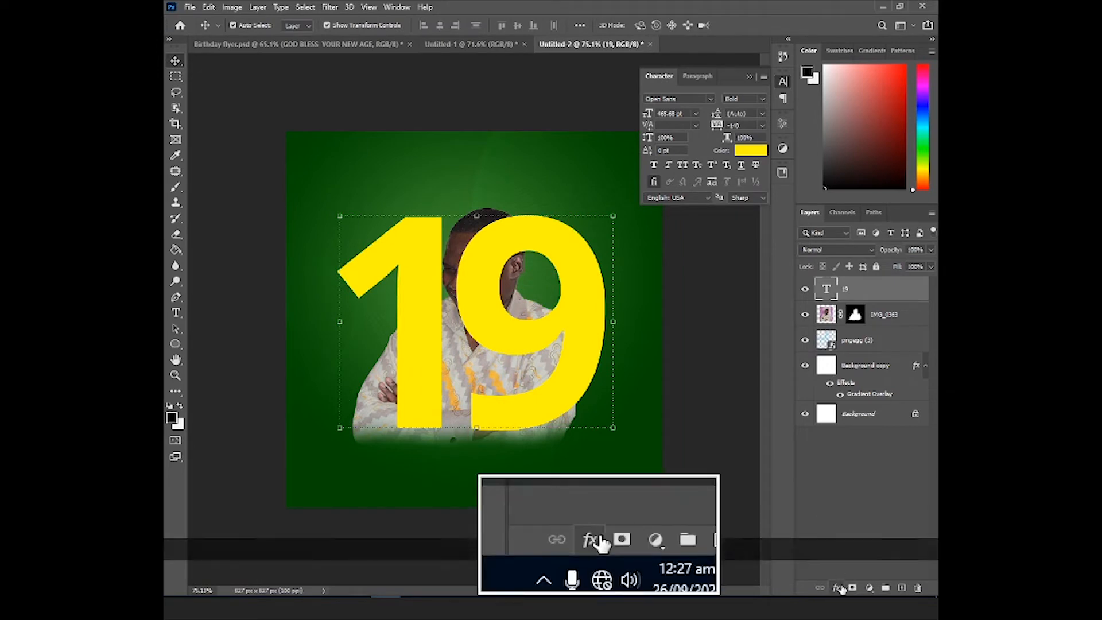
- Reduce the fill opacity of the "19" layer to 0% in its blending options
click(838, 588)
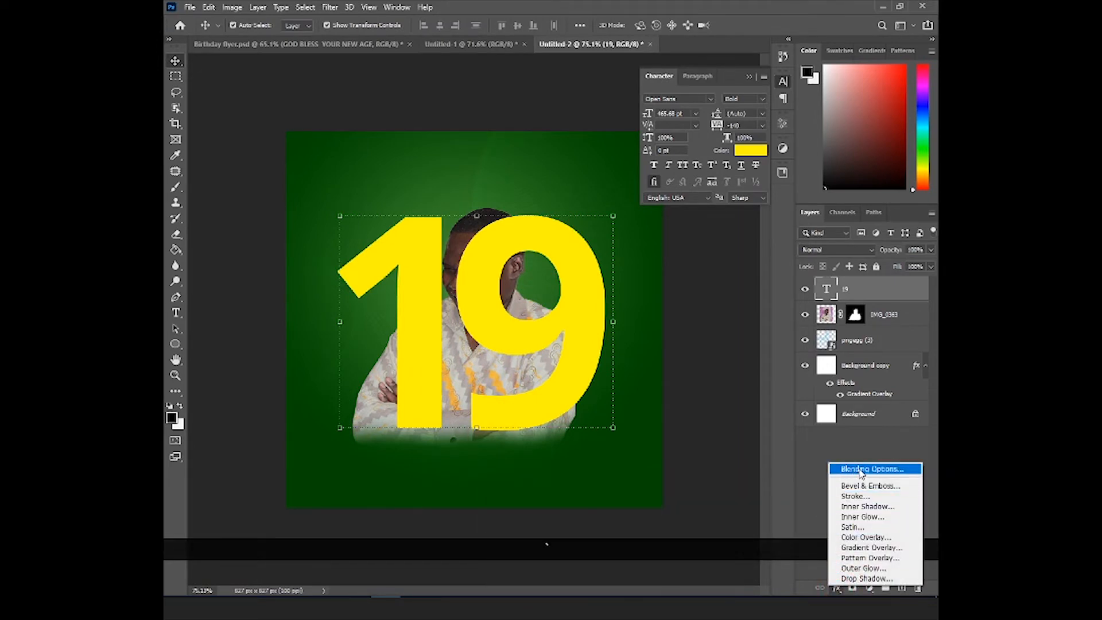
click(861, 470)
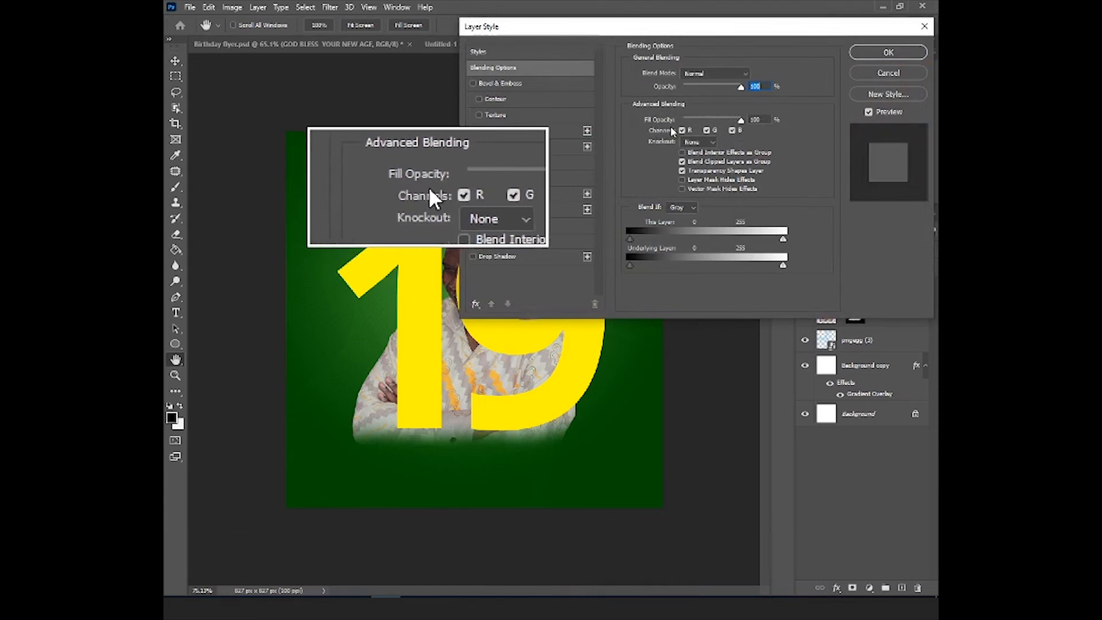
drag(741, 121, 679, 119)
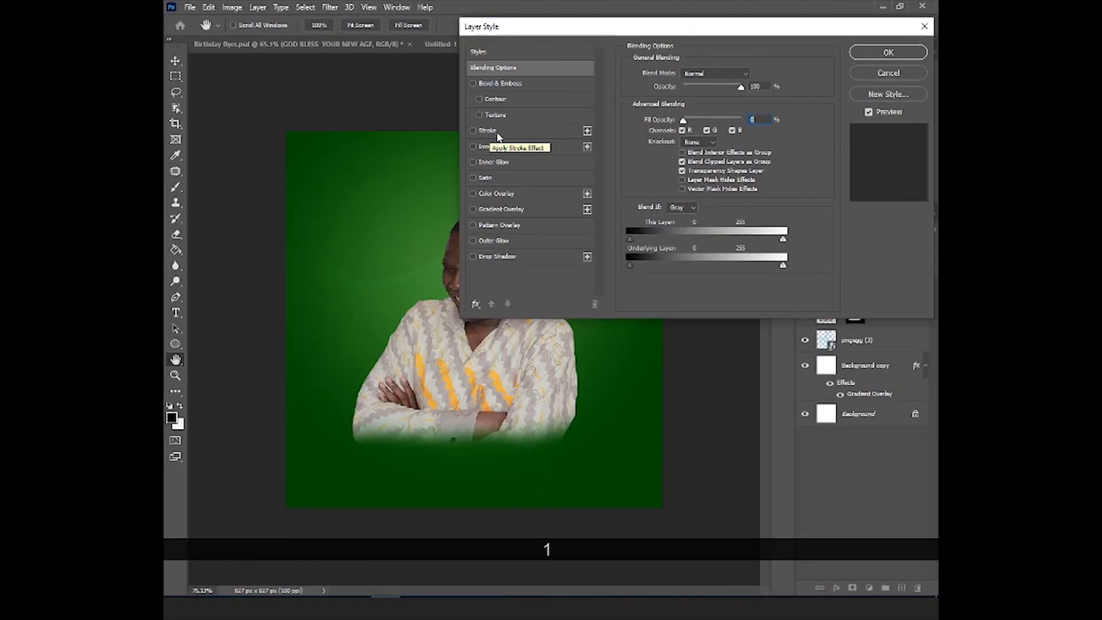
- Add a white 3 px stroke positioned outside the "19" text, using a solid colour fill
click(489, 131)
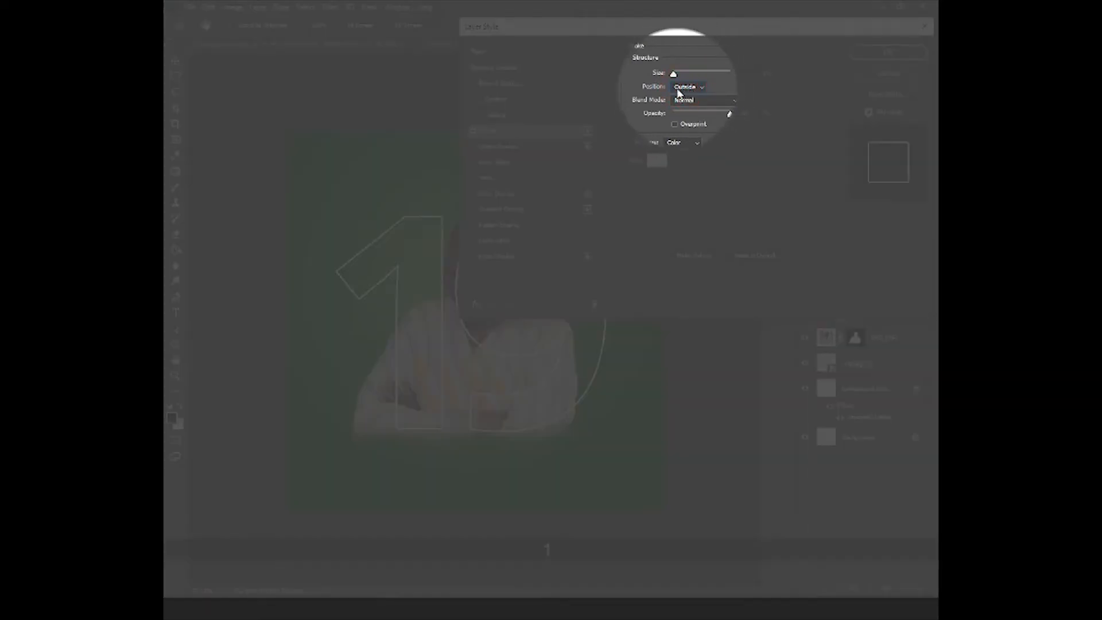
click(683, 89)
click(687, 90)
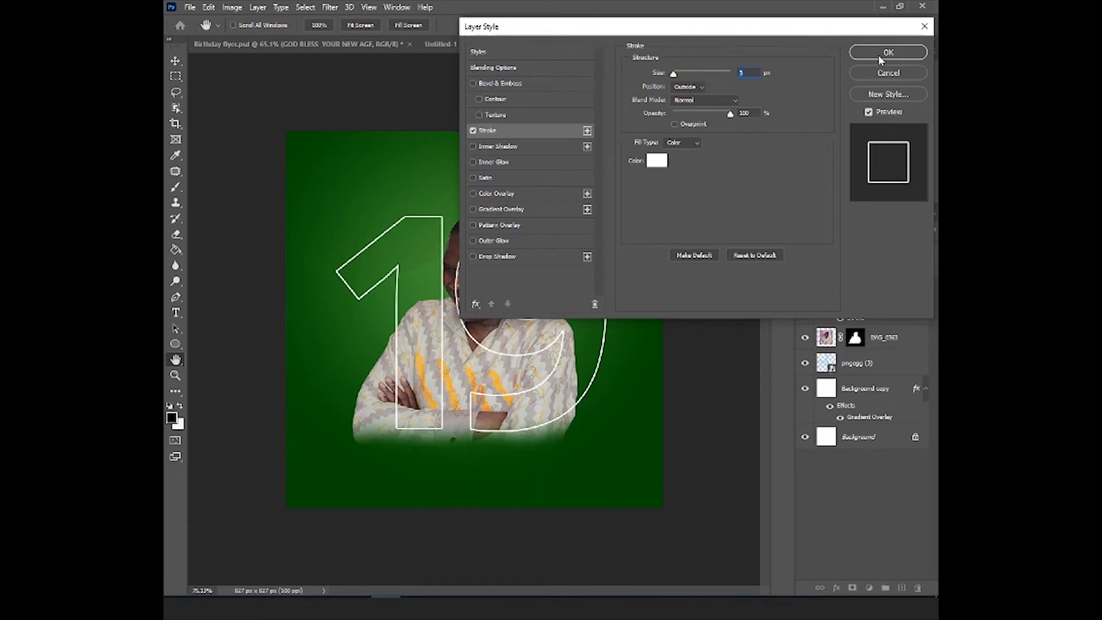
click(657, 160)
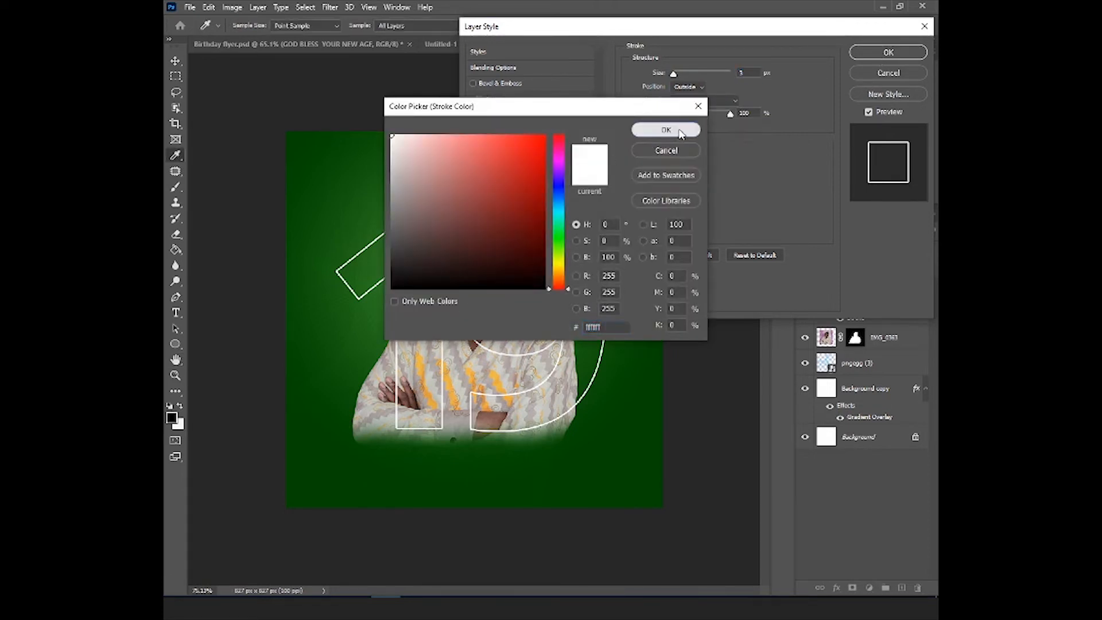
key(Return)
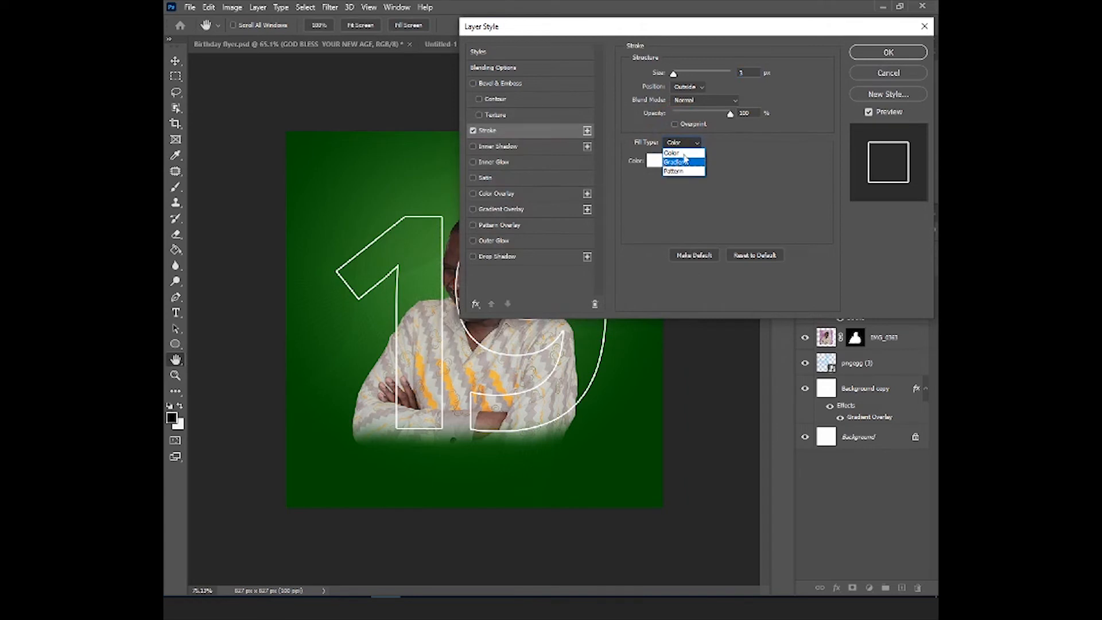
click(786, 139)
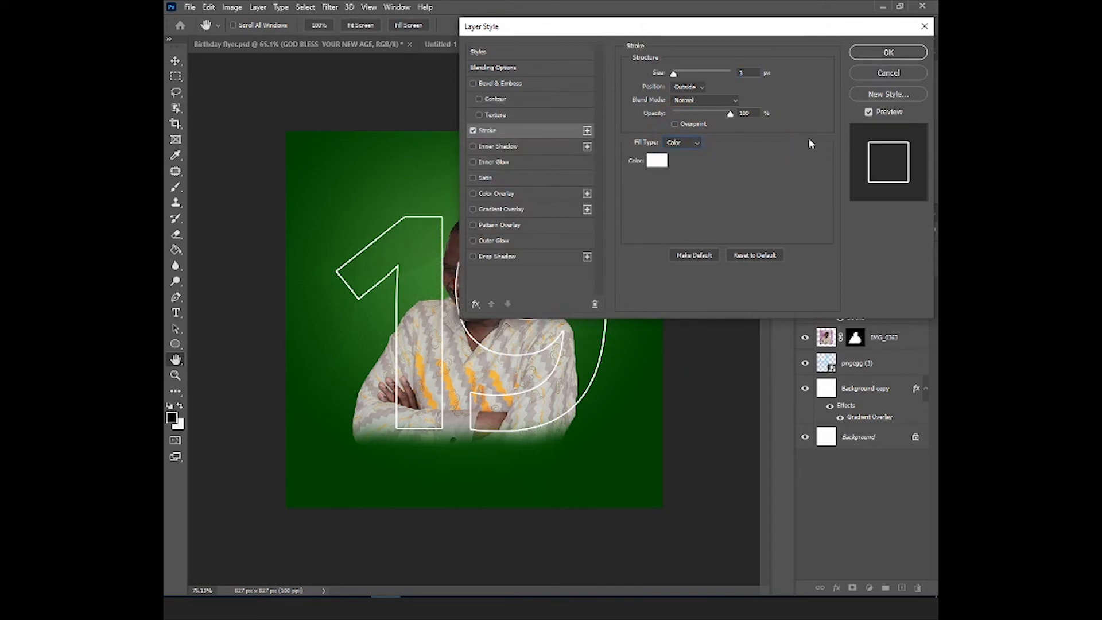
click(888, 53)
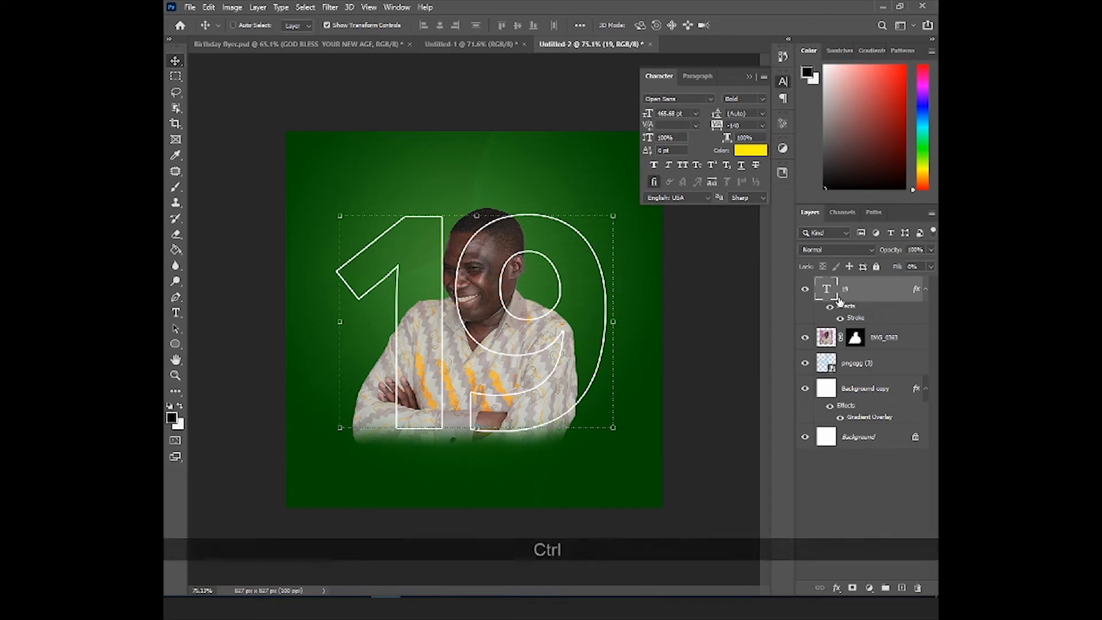
- Duplicate the outlined "19" layer and move the original beneath the portrait layer, checking the overlap with the copy hidden and shown
key(ctrl+j)
click(858, 343)
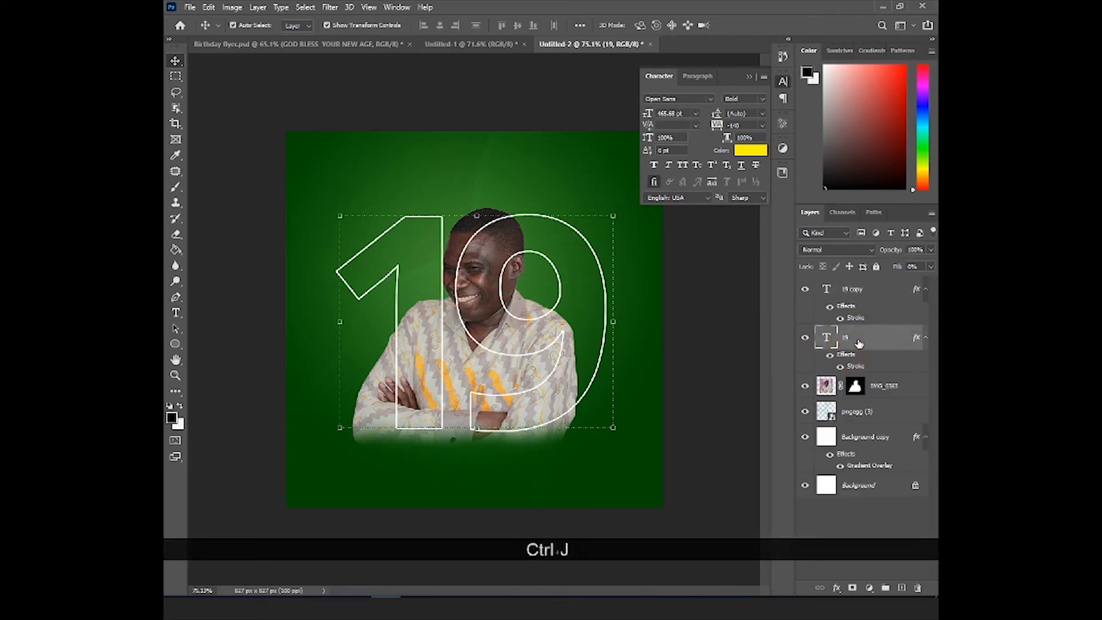
drag(854, 353, 851, 397)
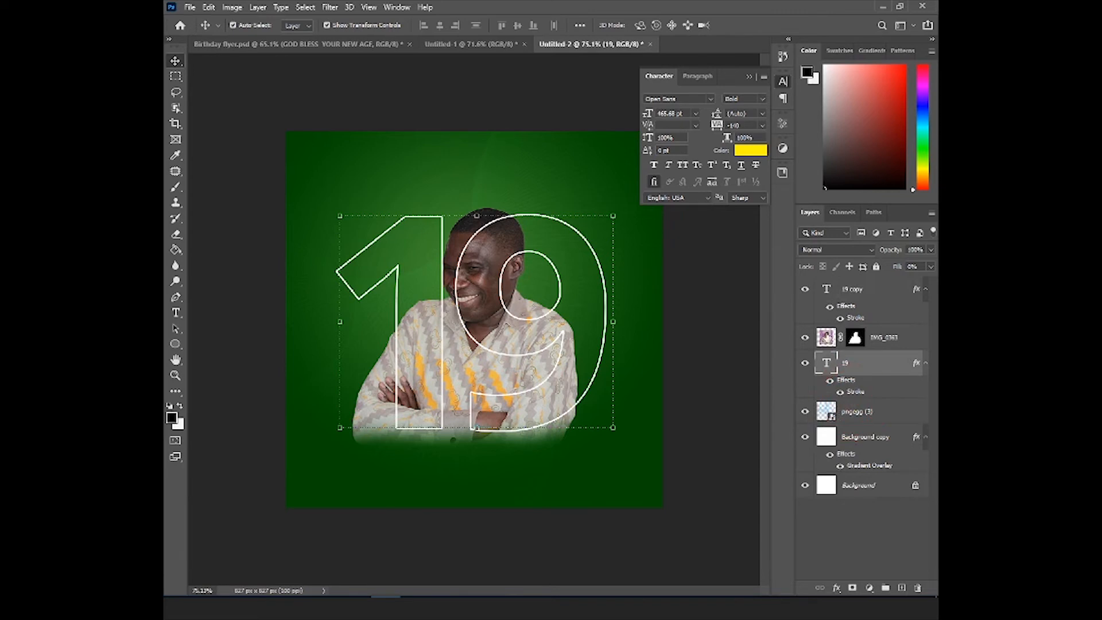
click(804, 293)
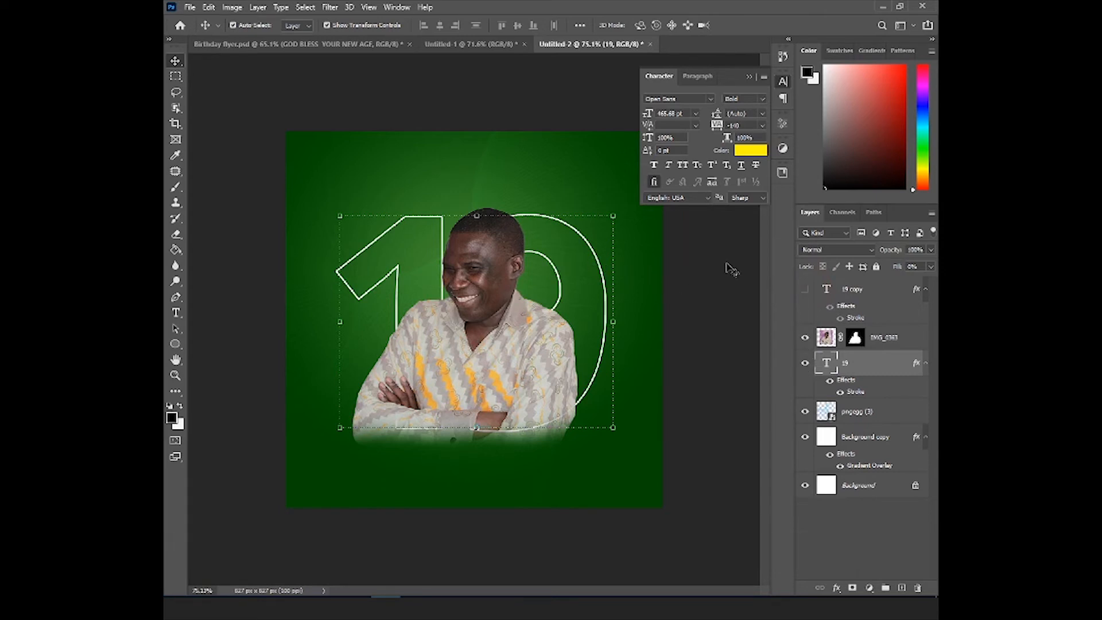
click(803, 292)
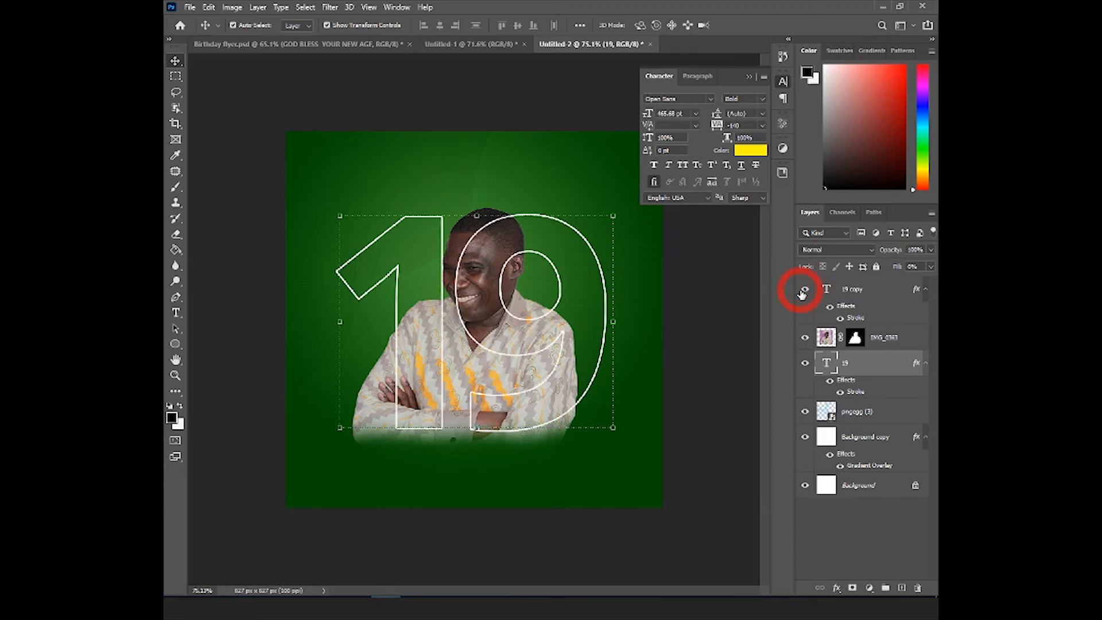
- Convert the "19 copy" layer to a smart object and add a layer mask to it
click(866, 290)
right_click(869, 290)
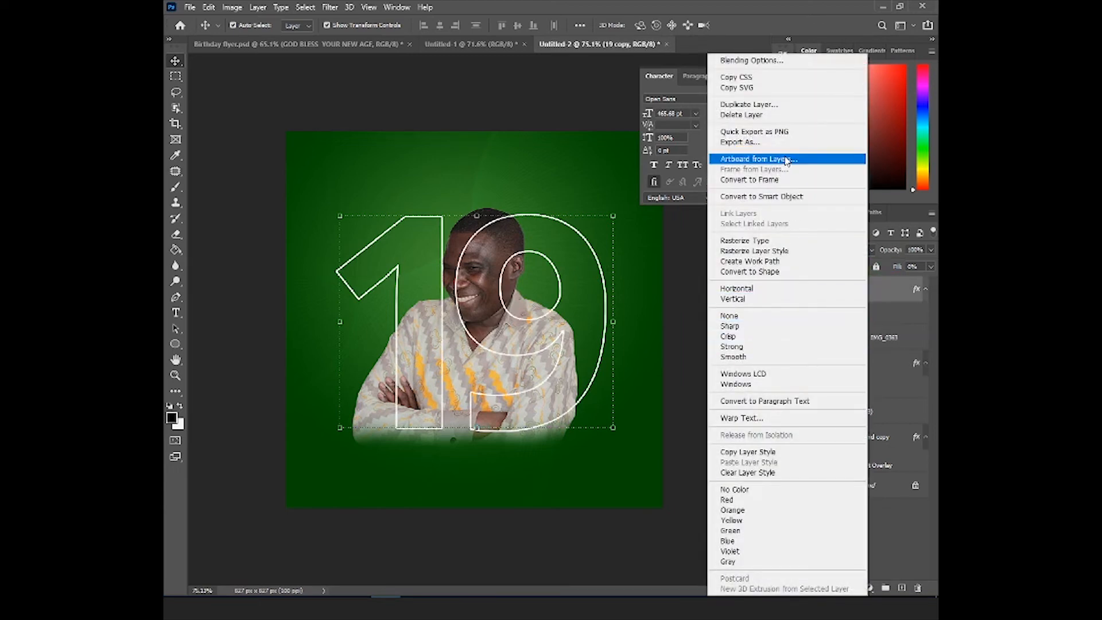
click(762, 198)
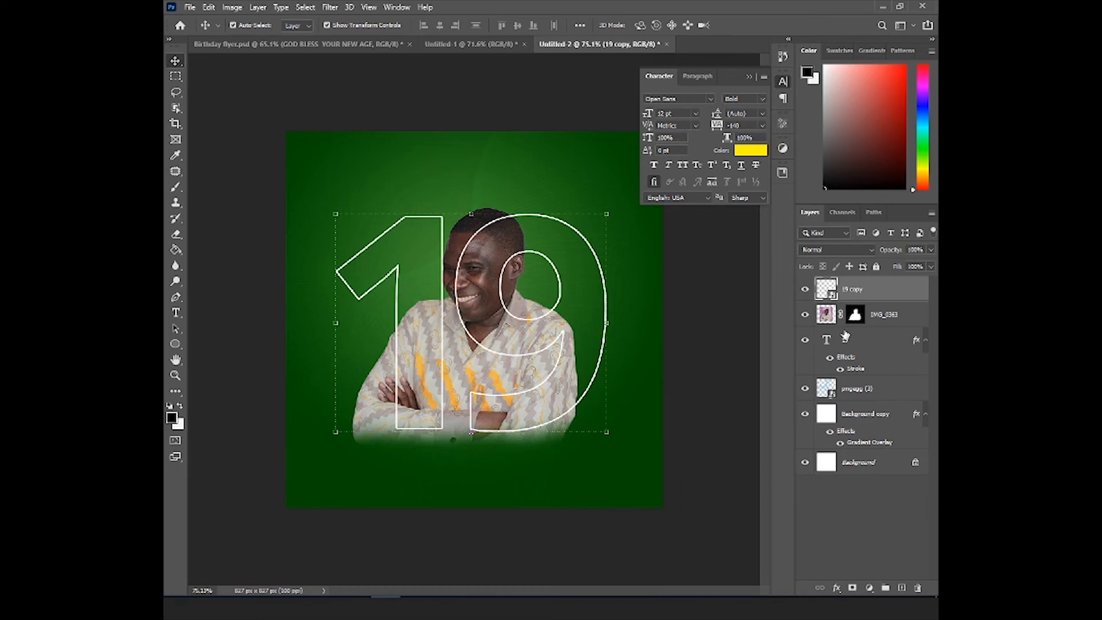
click(853, 587)
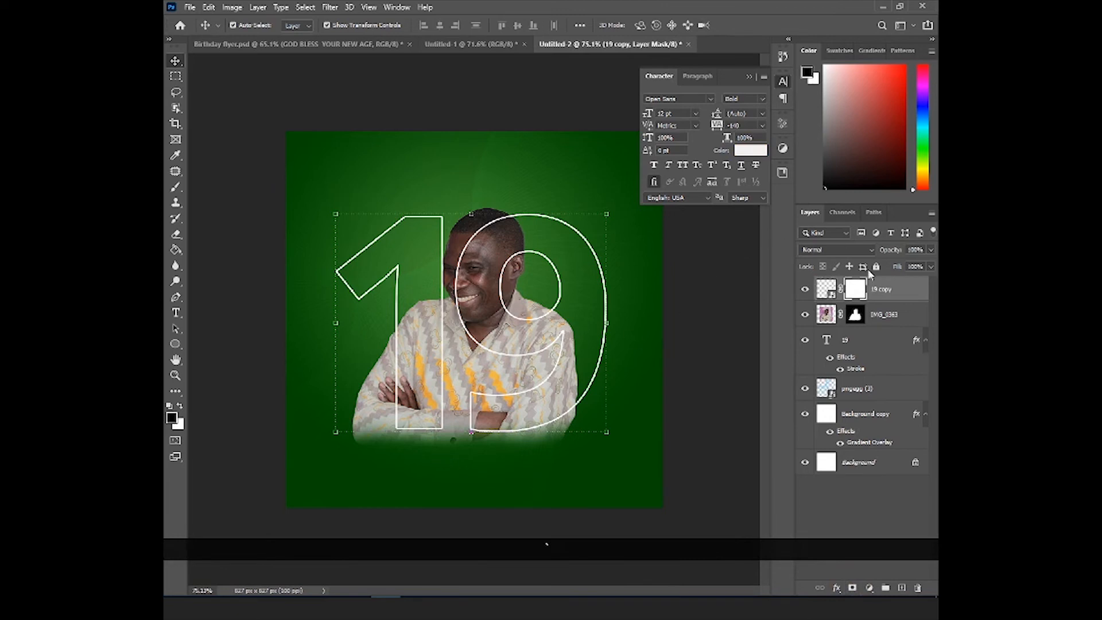
- Brush black on the "19 copy" mask to hide the outline crossing the man's face
key(b)
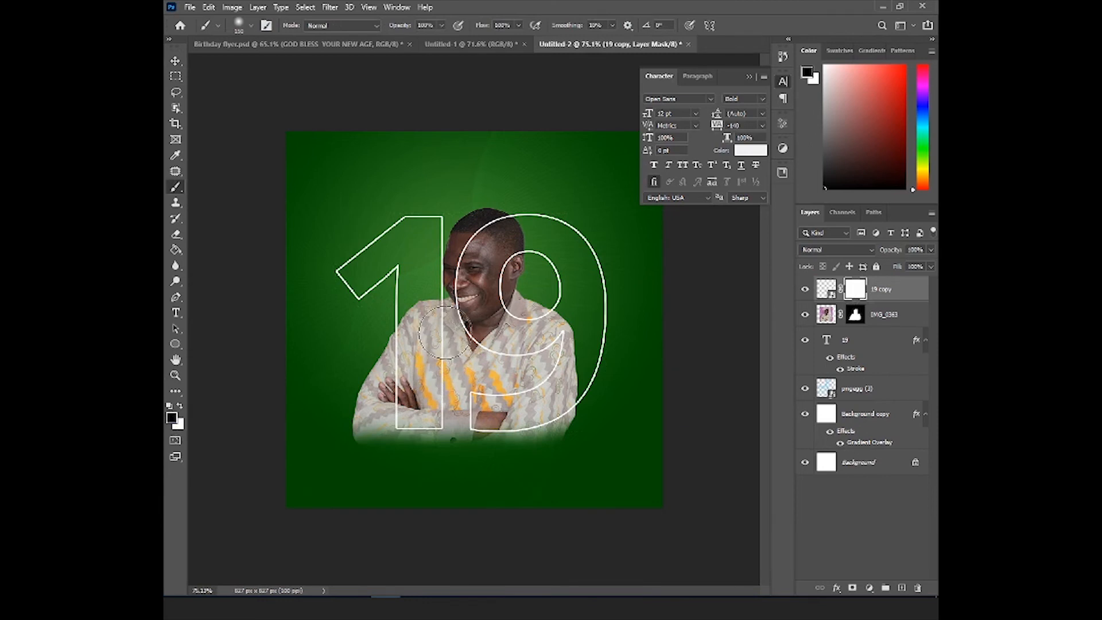
mouse_move(445, 327)
mouse_down()
mouse_move(445, 403)
mouse_move(427, 338)
mouse_move(416, 372)
mouse_move(417, 416)
mouse_move(442, 419)
mouse_up()
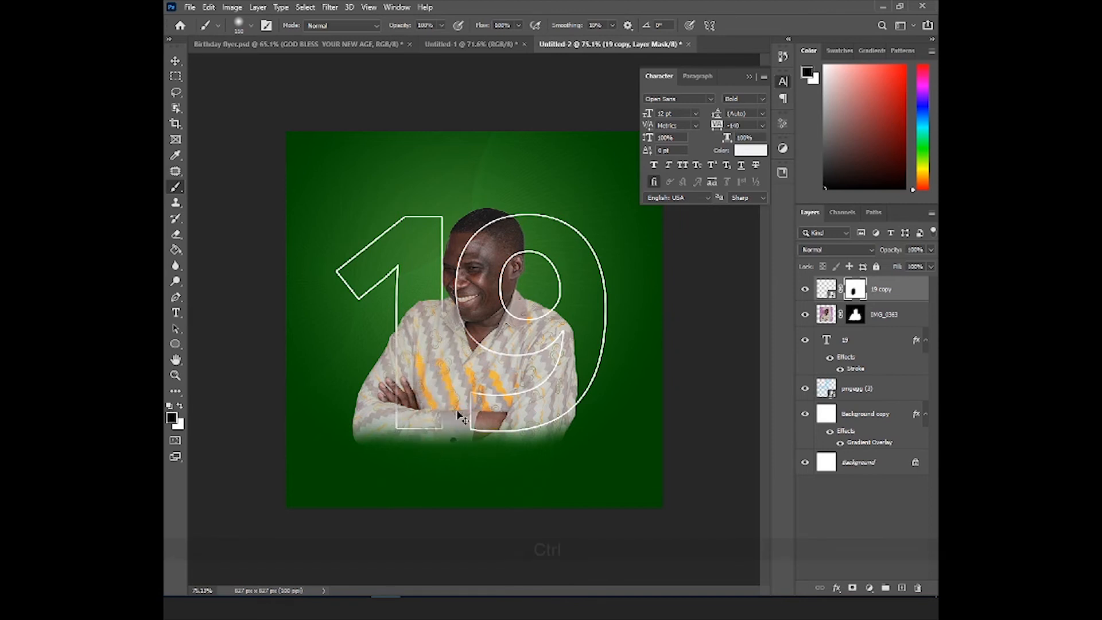
key(ctrl+z)
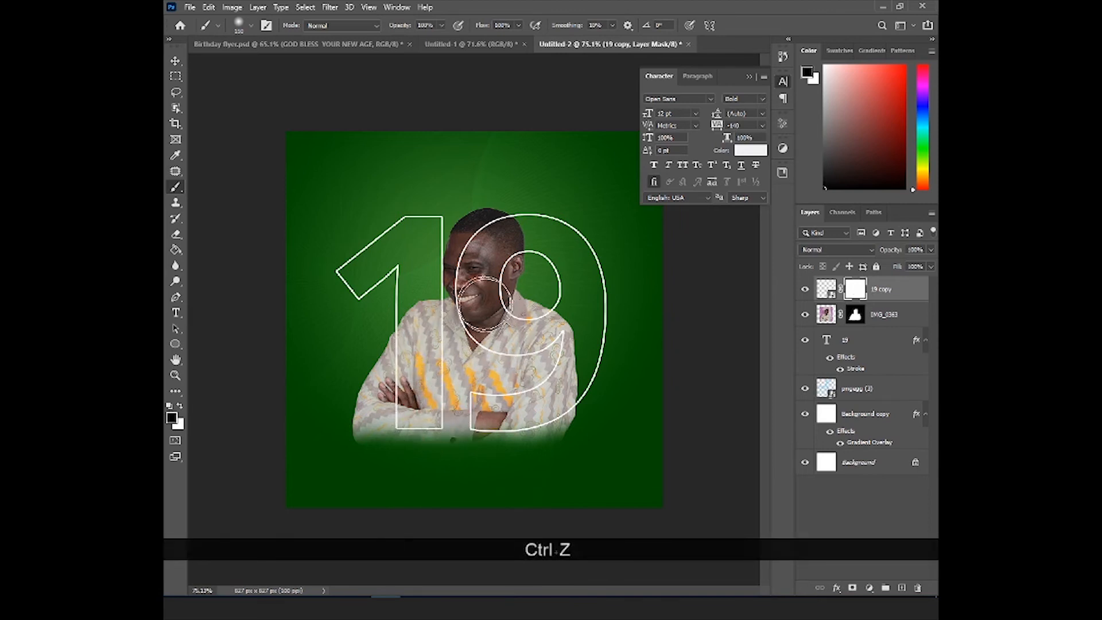
mouse_move(476, 257)
mouse_down()
mouse_move(474, 312)
mouse_move(491, 267)
mouse_move(490, 310)
mouse_move(485, 278)
mouse_move(505, 312)
mouse_move(487, 326)
mouse_move(503, 342)
mouse_move(494, 260)
mouse_move(566, 312)
mouse_move(584, 385)
mouse_move(500, 271)
mouse_up()
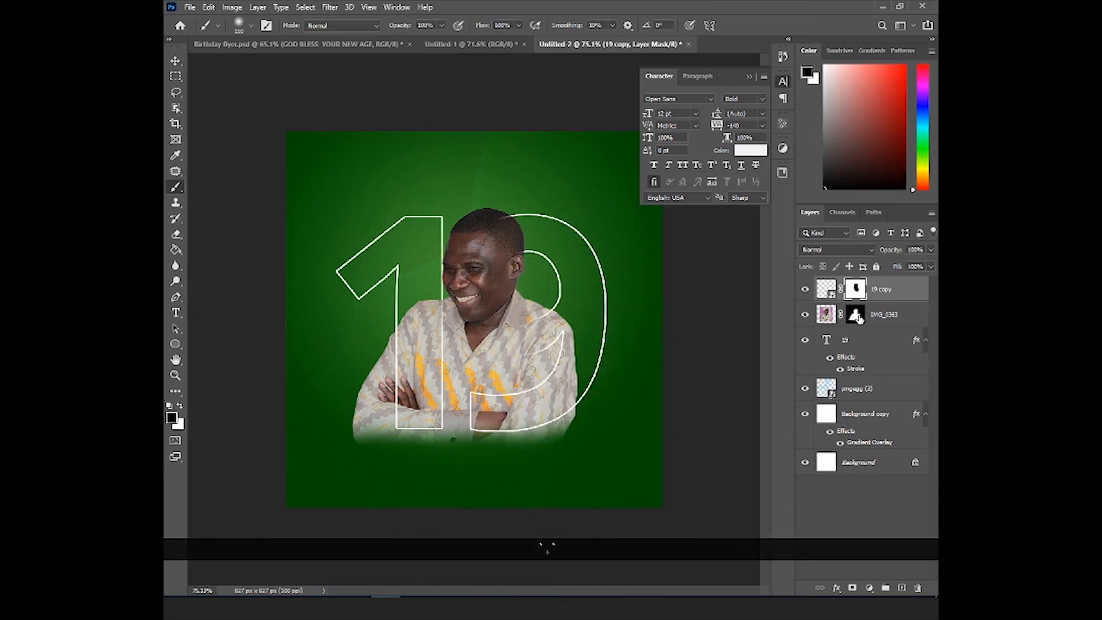
- Load the portrait's mask as a selection and brush the "19 copy" mask black over the head and upper shoulder, then deselect
key(ctrl)
ctrl+click(856, 316)
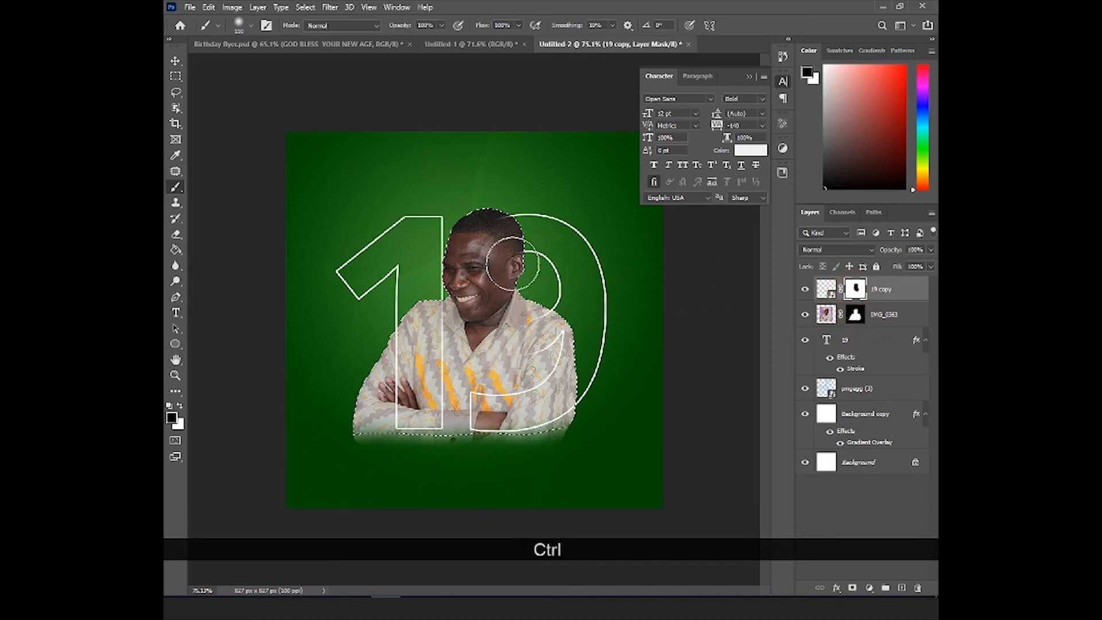
mouse_move(509, 222)
mouse_down()
mouse_move(514, 325)
mouse_move(527, 339)
mouse_move(528, 308)
mouse_move(559, 337)
mouse_move(544, 317)
mouse_move(551, 323)
mouse_move(517, 317)
mouse_move(522, 310)
mouse_move(544, 326)
mouse_move(548, 362)
mouse_move(531, 385)
mouse_up()
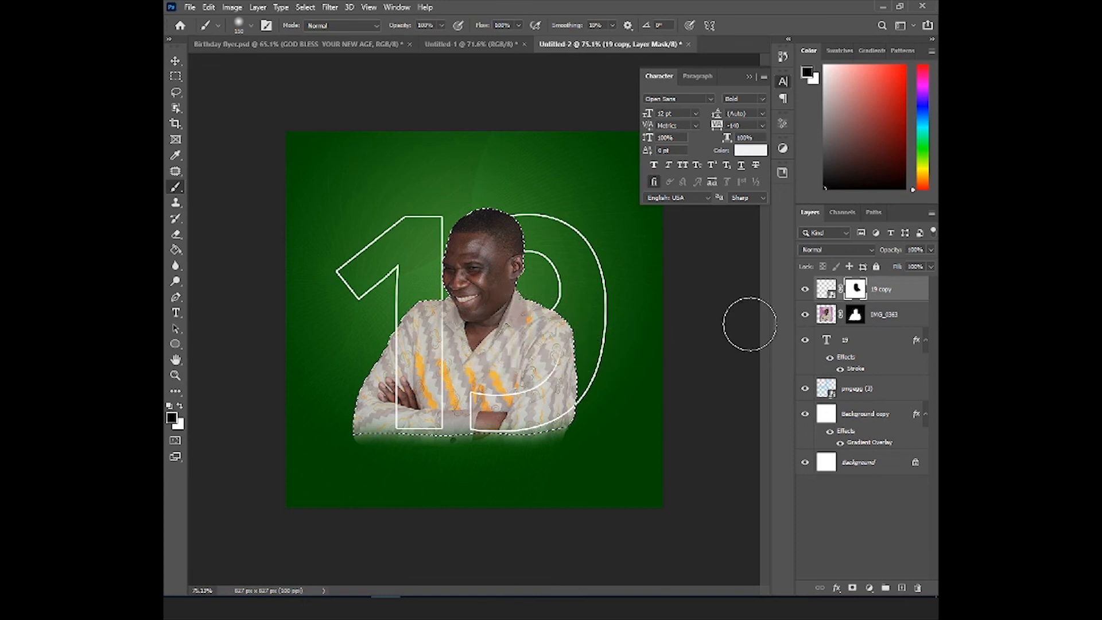
key(ctrl+d)
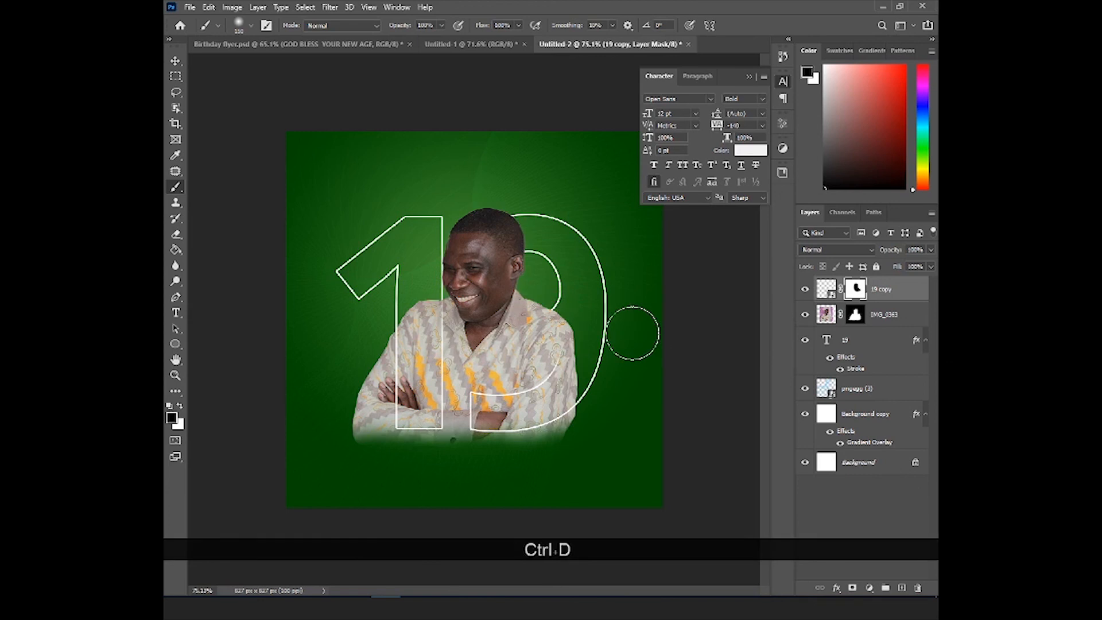
- Deselect the layers and examine the overall flyer composition and the "19" outline around the portrait
key(v)
click(695, 335)
scroll(505, 299, down, 1)
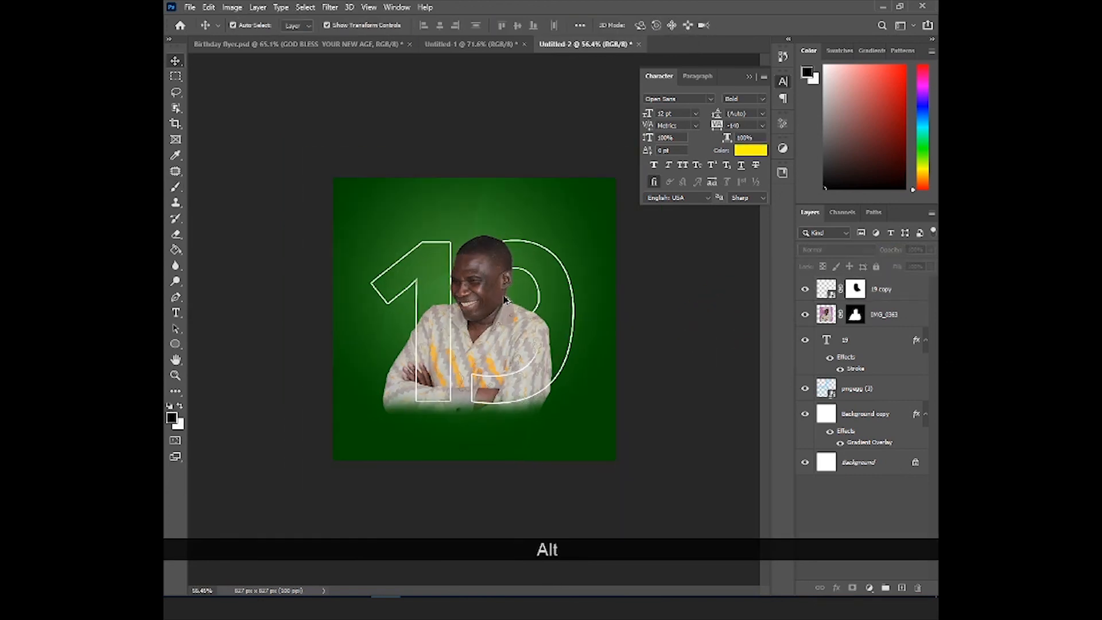
scroll(505, 298, up, 1)
scroll(506, 302, down, 1)
scroll(508, 307, up, 1)
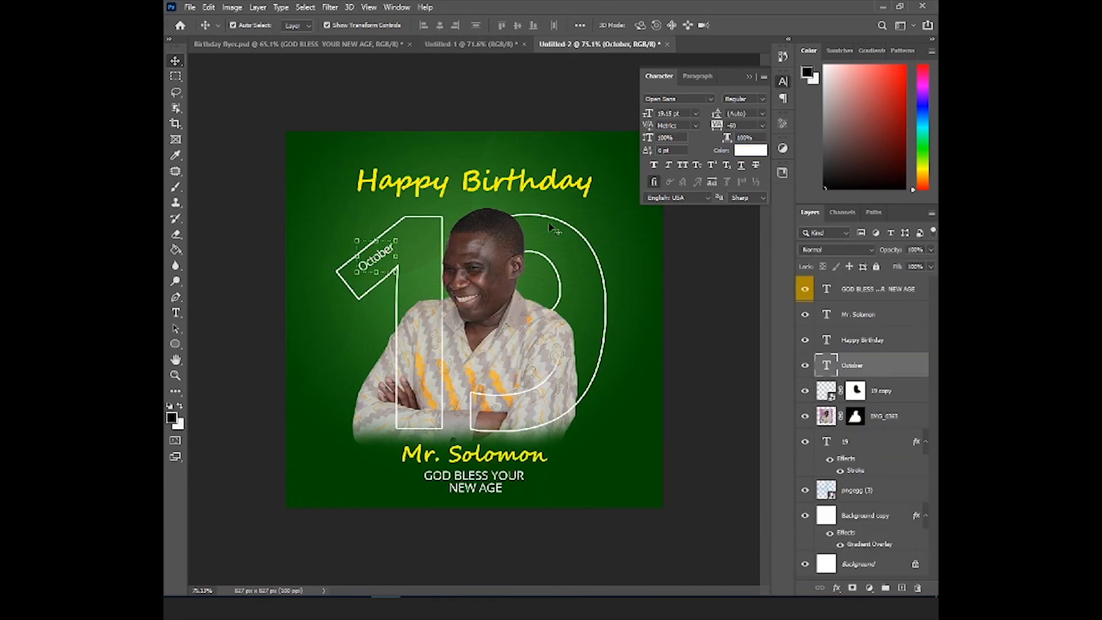
key(alt)
scroll(407, 217, down, 1)
scroll(407, 217, up, 1)
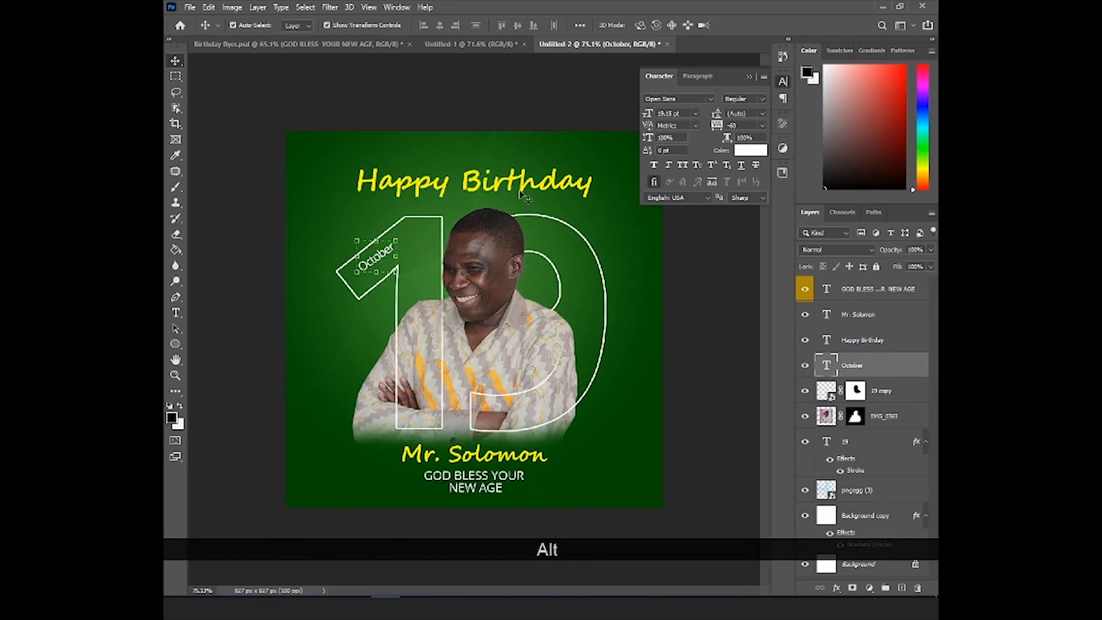
scroll(475, 314, down, 2)
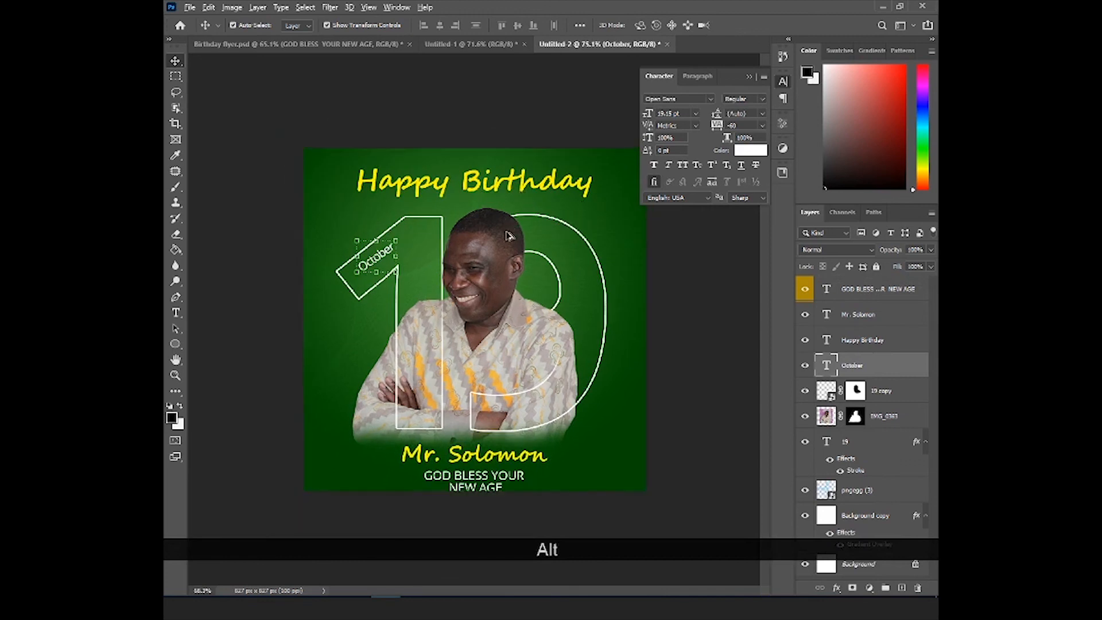
click(699, 310)
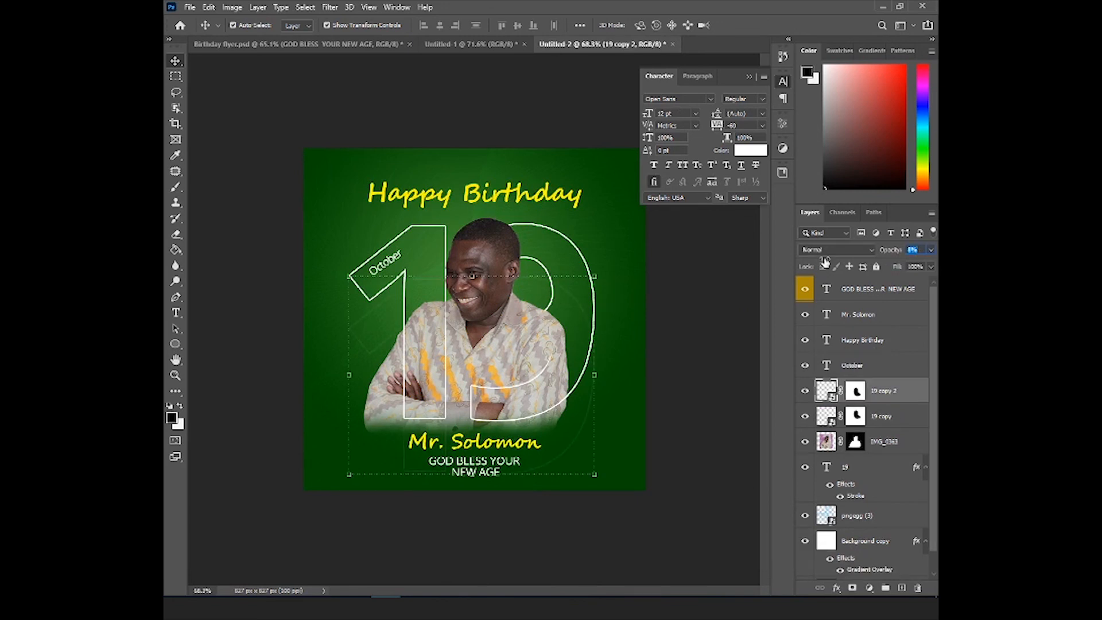
click(712, 301)
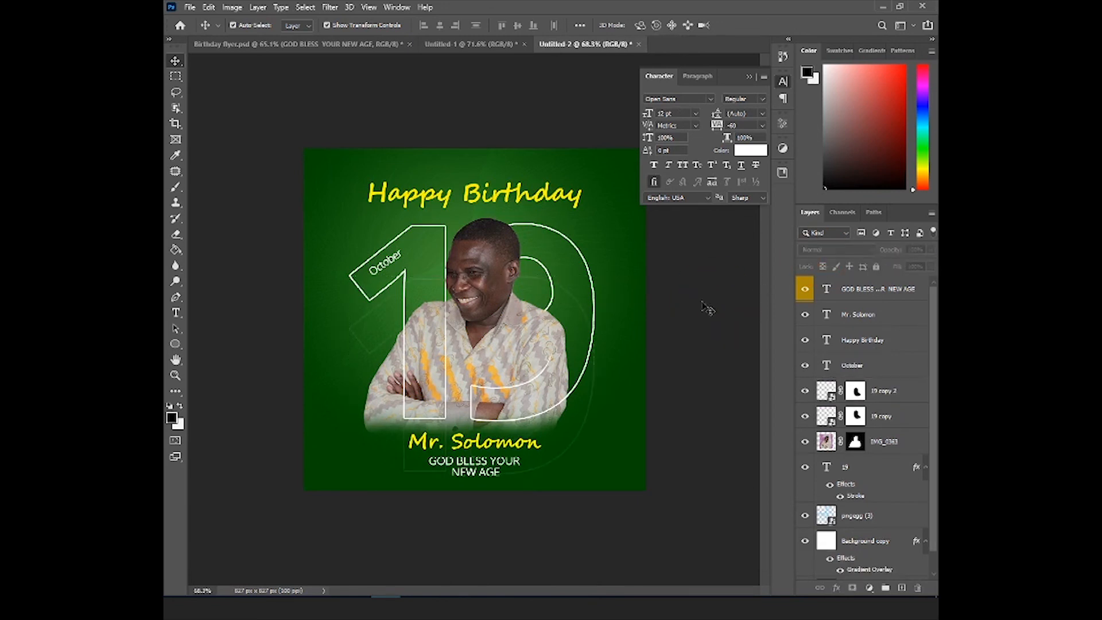